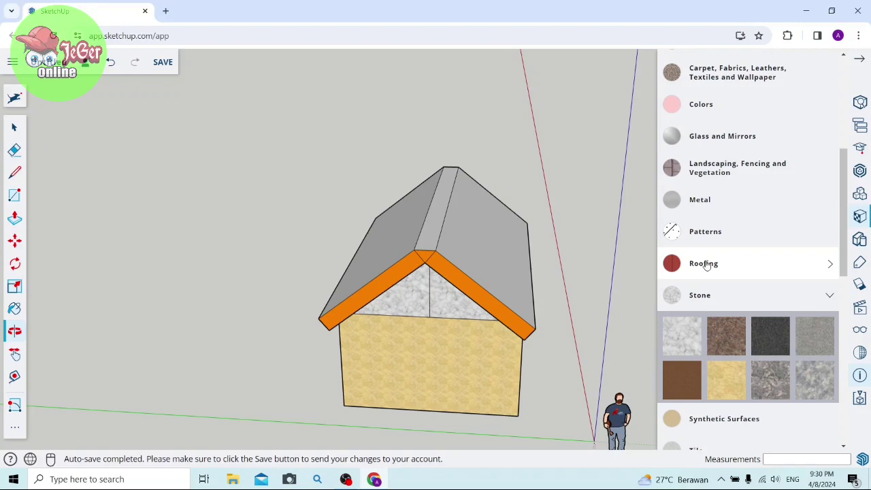
# Pick the brown tile material from the Roofing category
pyautogui.click(706, 262)
pyautogui.scroll(-1, 721, 278)
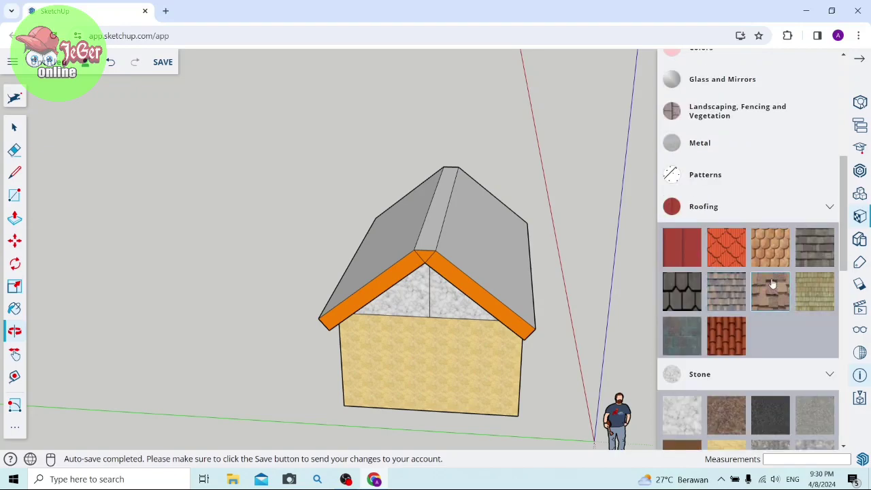
pyautogui.click(725, 333)
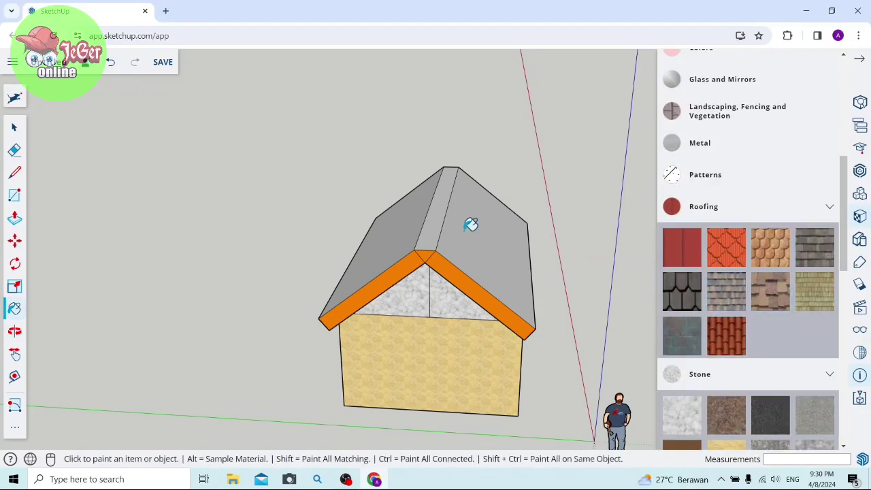
# Paint the ridge and both roof slopes brown tile, then close the Materials panel
pyautogui.click(438, 212)
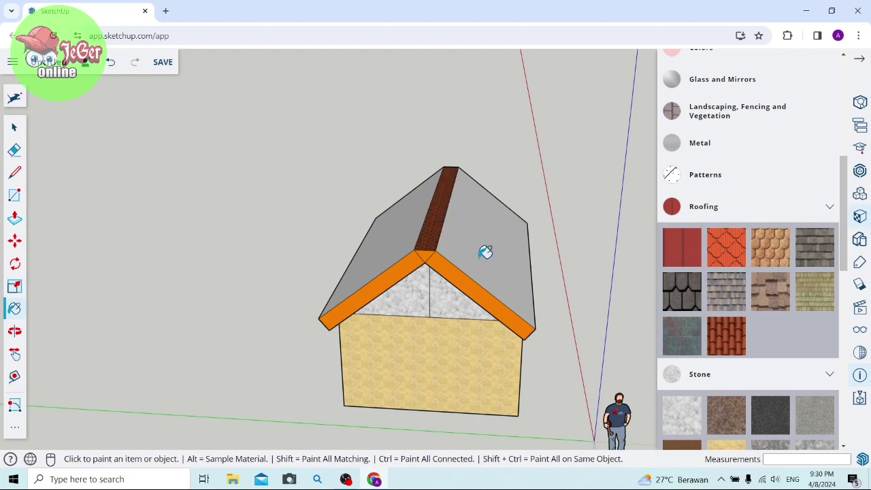
pyautogui.click(491, 235)
pyautogui.click(401, 225)
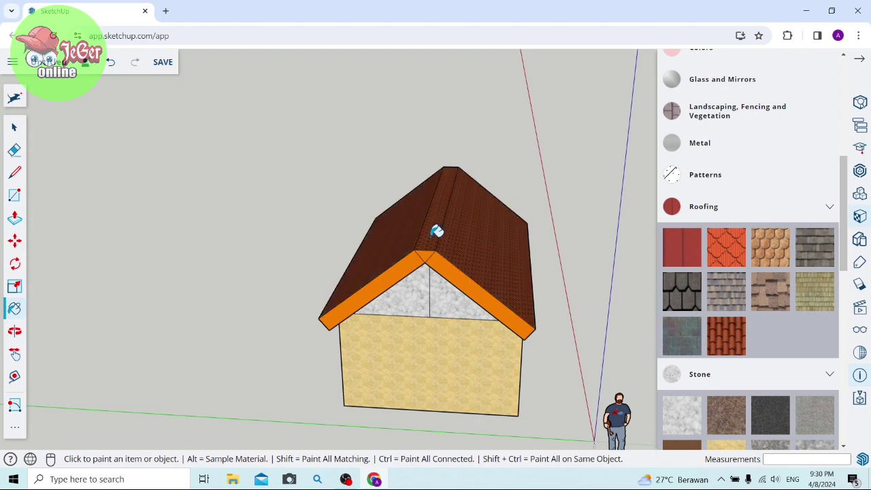
pyautogui.click(14, 330)
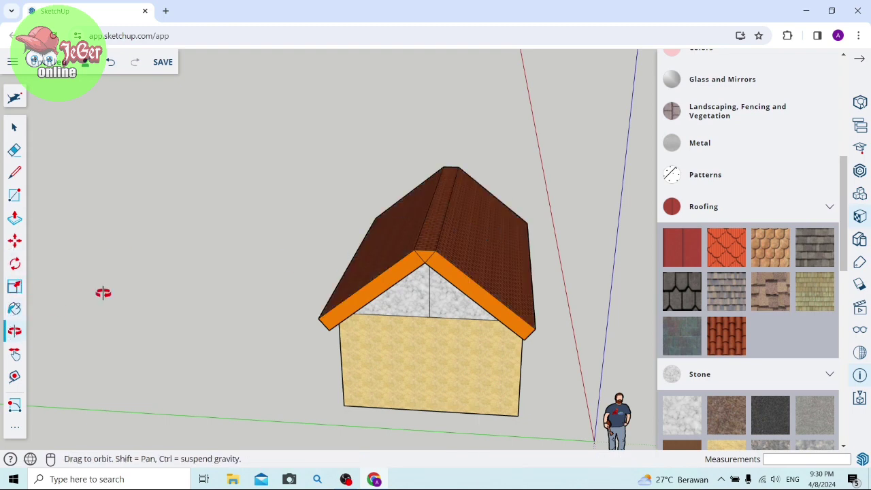
pyautogui.click(862, 58)
# Launch SketchUp for Web from its desktop shortcut
pyautogui.moveTo(519, 289)
pyautogui.mouseDown()
pyautogui.moveTo(369, 242)
pyautogui.moveTo(417, 248)
pyautogui.moveTo(501, 282)
pyautogui.moveTo(465, 301)
pyautogui.moveTo(422, 214)
pyautogui.moveTo(519, 306)
pyautogui.moveTo(475, 297)
pyautogui.moveTo(499, 324)
pyautogui.moveTo(412, 317)
pyautogui.moveTo(430, 325)
pyautogui.mouseUp()
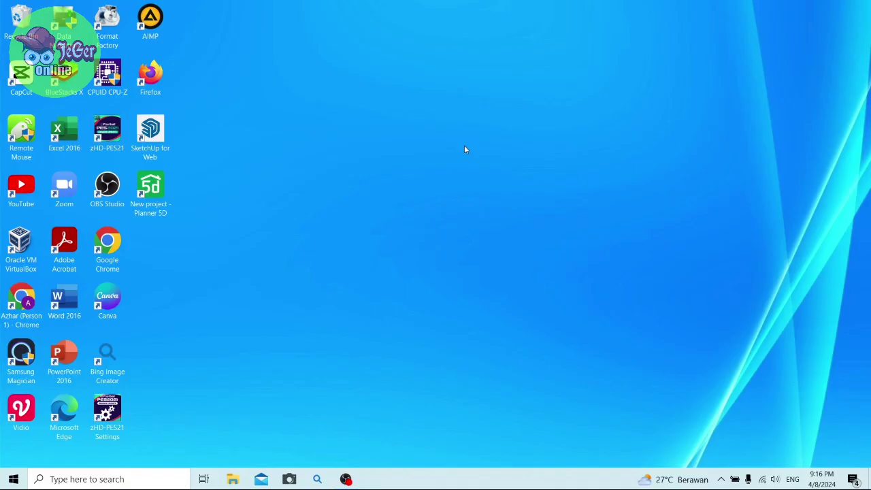
pyautogui.doubleClick(140, 135)
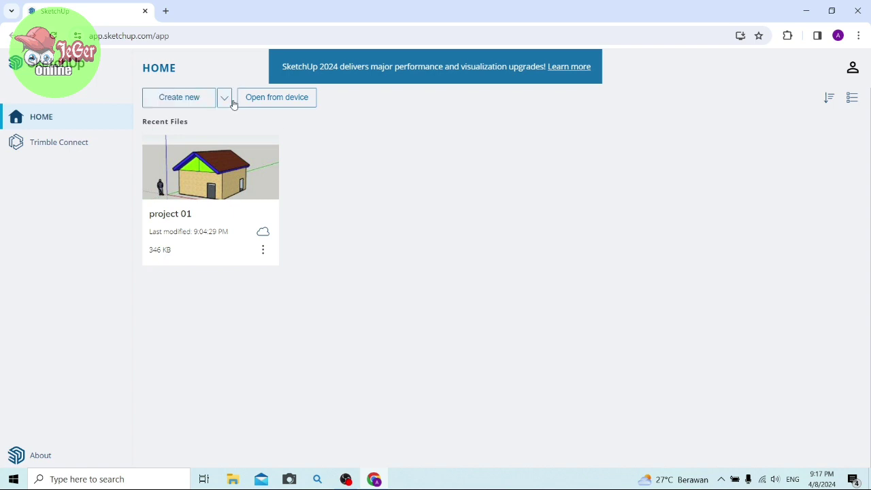
# Start a new model from the Decimal - Meters template
pyautogui.click(227, 102)
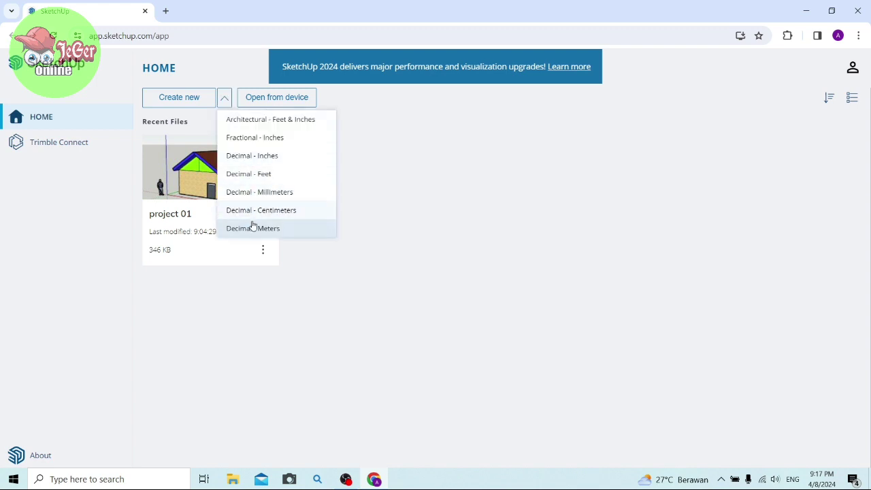
pyautogui.click(290, 235)
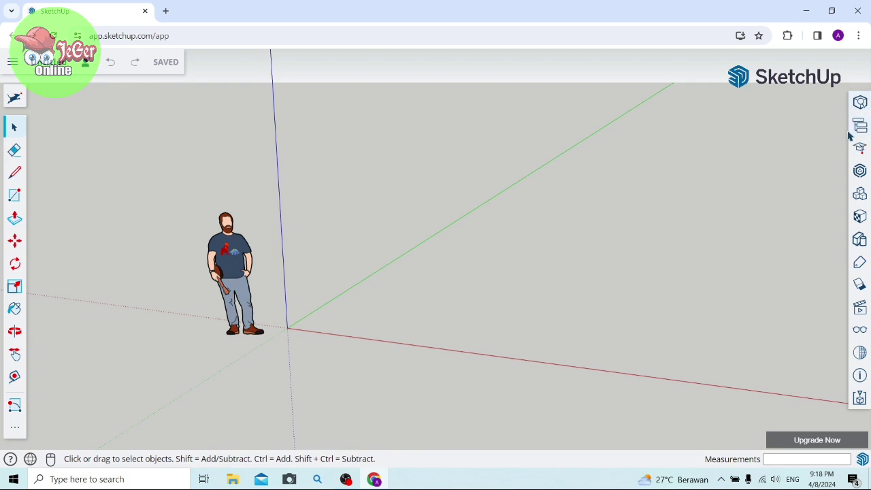
pyautogui.click(857, 136)
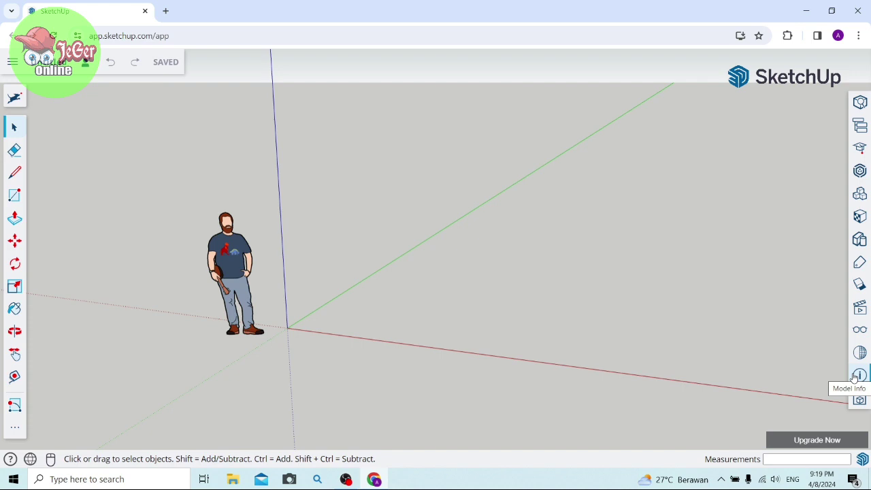
pyautogui.click(857, 376)
pyautogui.click(749, 97)
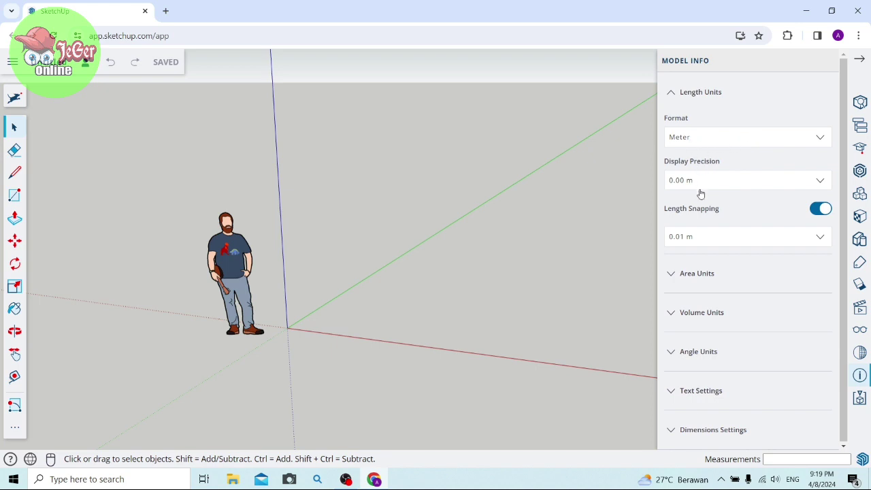
pyautogui.click(861, 61)
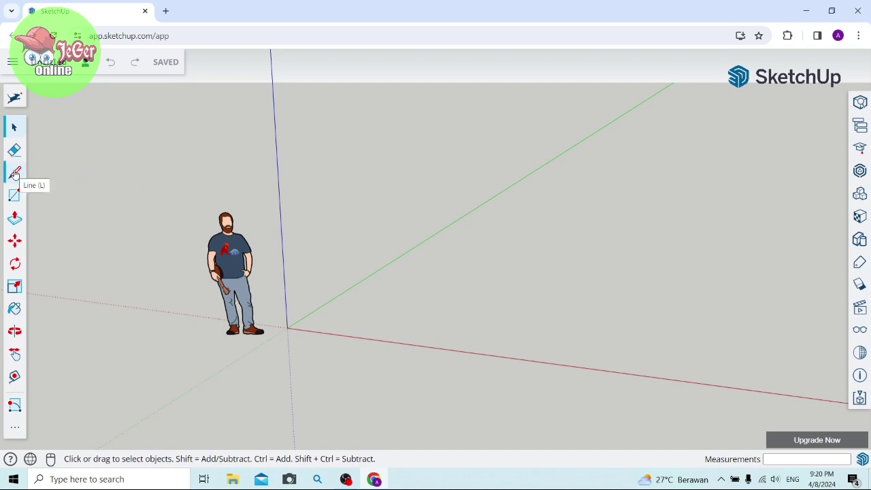
pyautogui.click(15, 174)
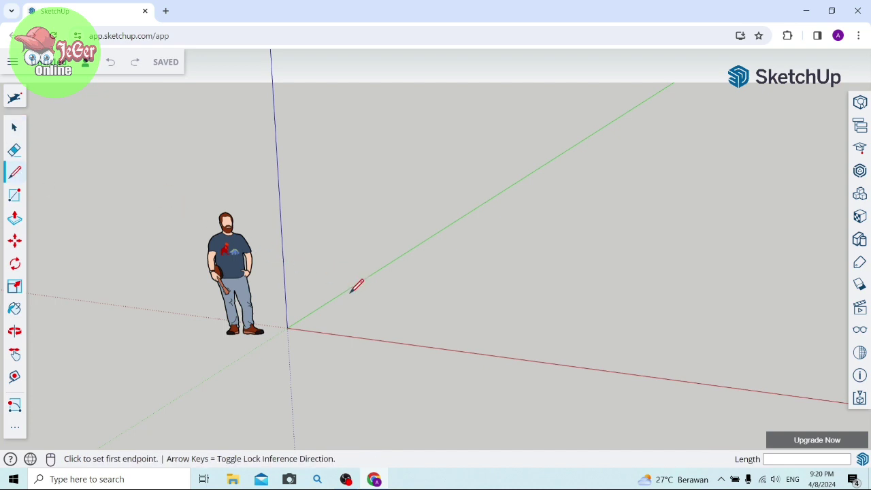
pyautogui.click(370, 306)
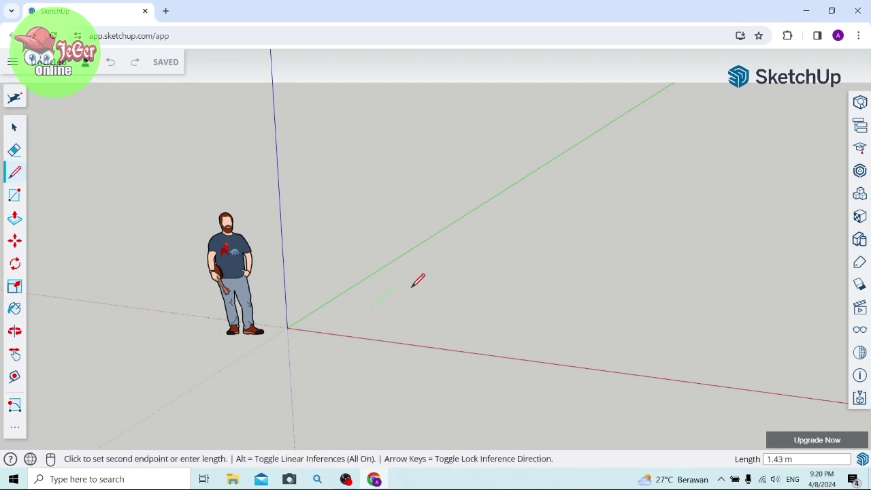
pyautogui.click(463, 237)
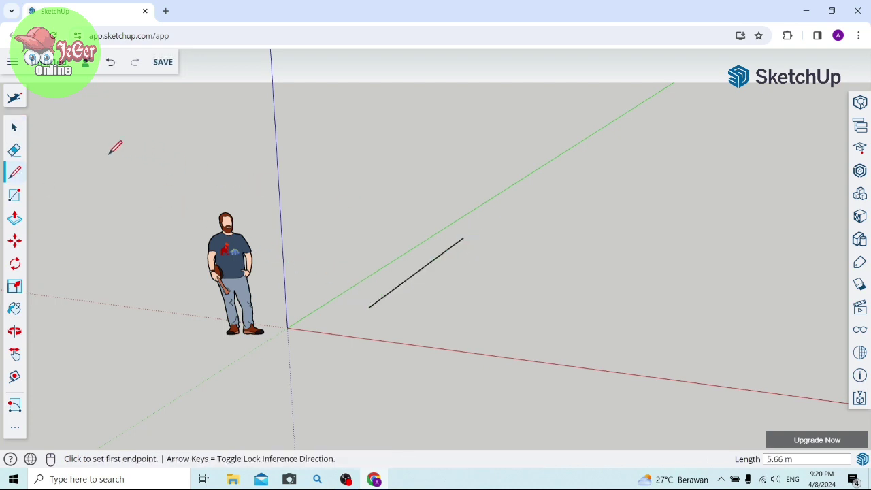
pyautogui.click(464, 237)
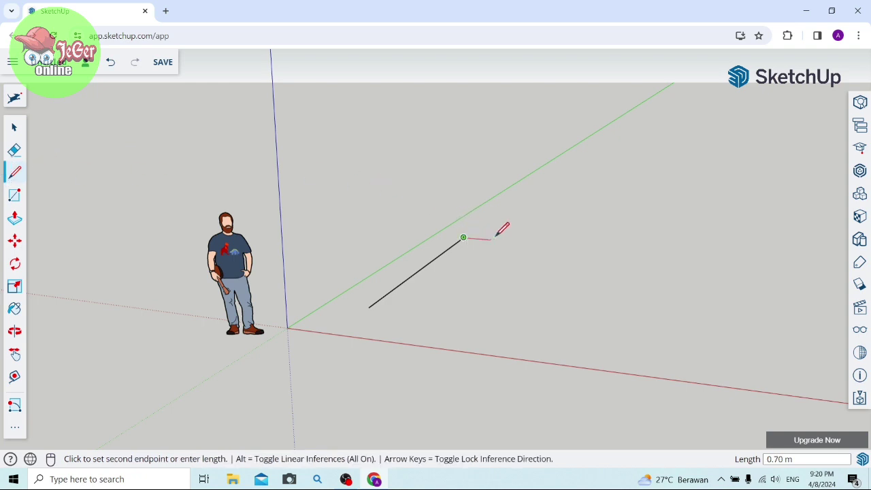
pyautogui.click(571, 246)
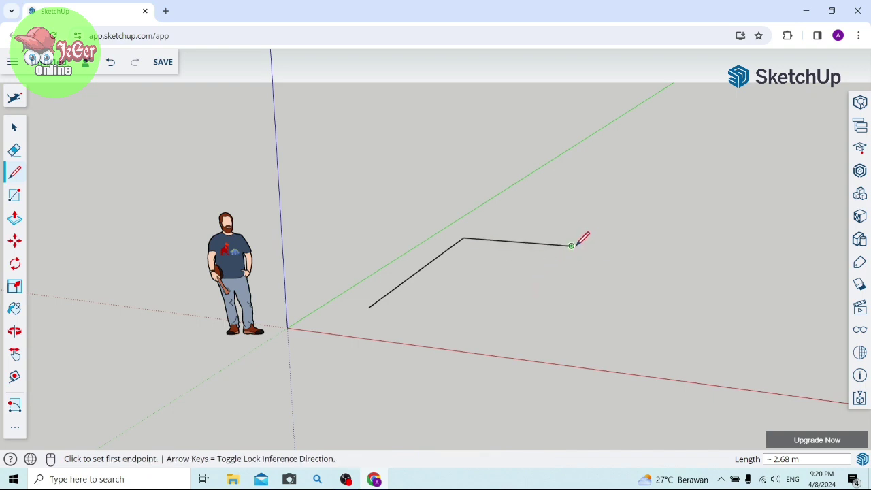
pyautogui.click(571, 247)
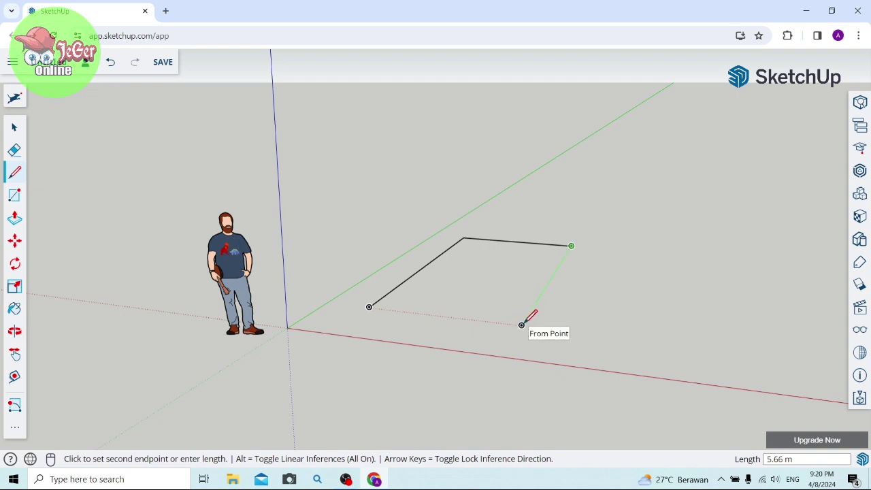
pyautogui.click(522, 325)
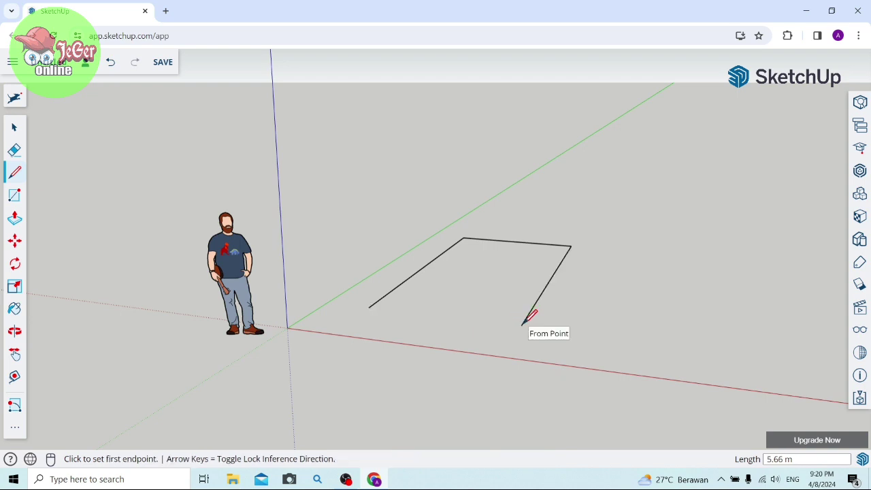
pyautogui.click(369, 307)
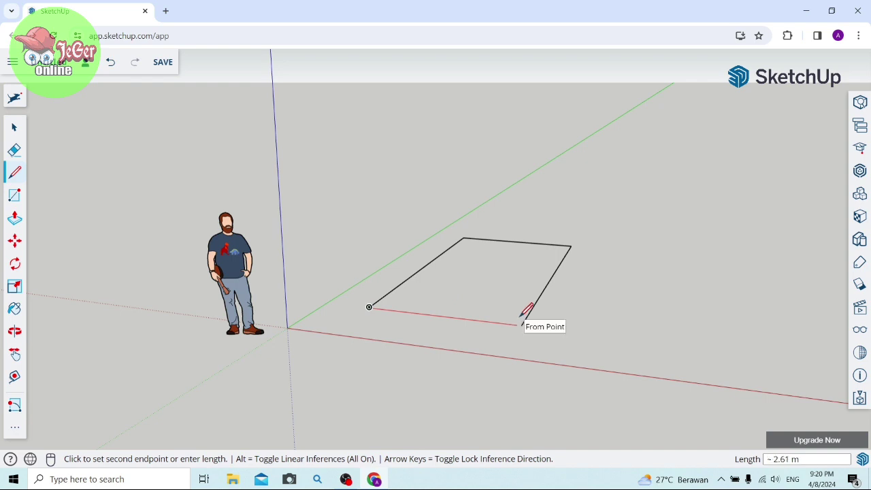
pyautogui.click(522, 324)
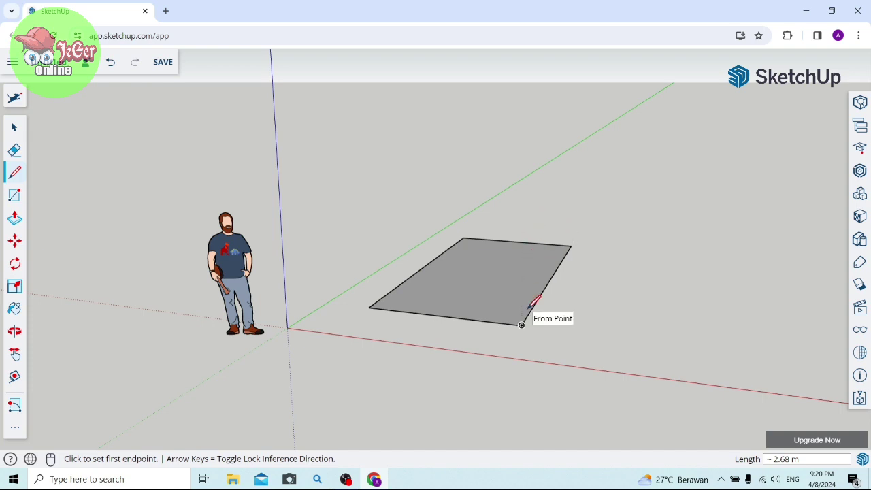
pyautogui.click(13, 129)
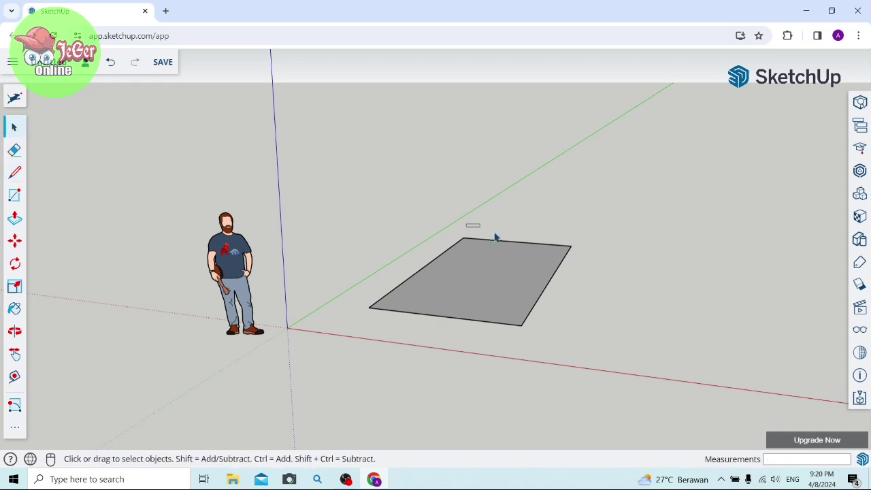
pyautogui.moveTo(495, 236); pyautogui.dragTo(576, 342)
pyautogui.moveTo(397, 257); pyautogui.dragTo(655, 344)
pyautogui.click(15, 150)
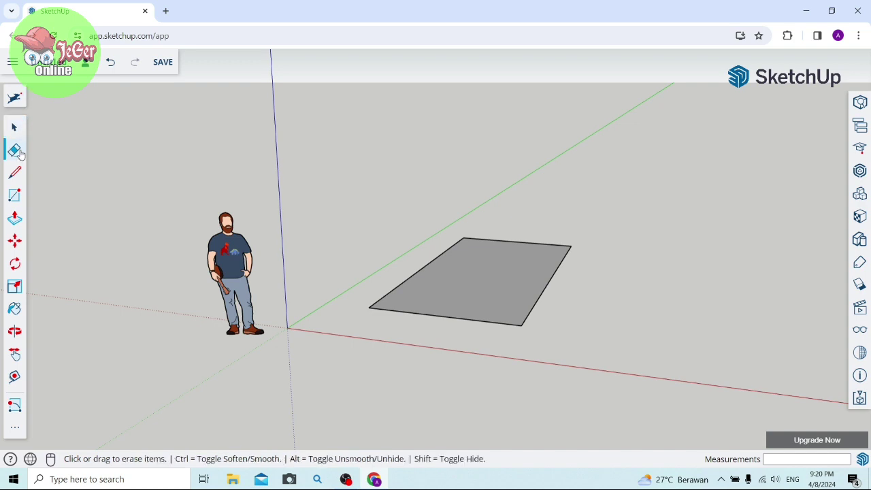
pyautogui.click(415, 270)
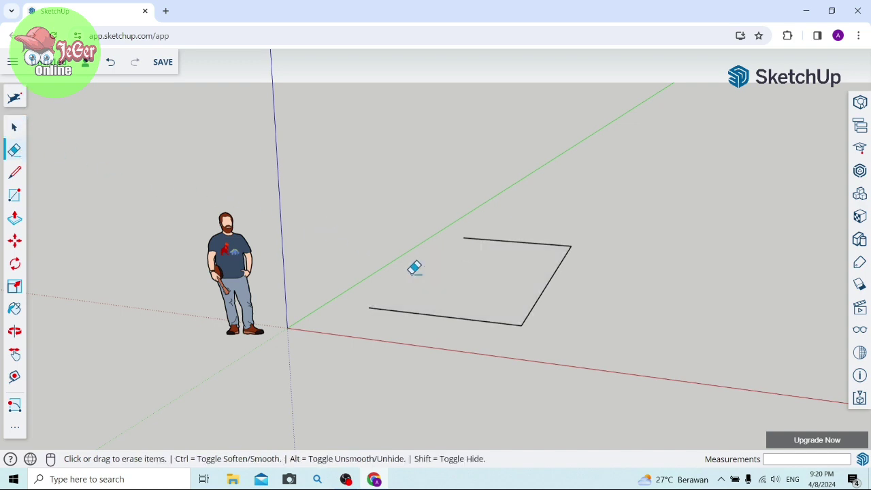
pyautogui.click(510, 236)
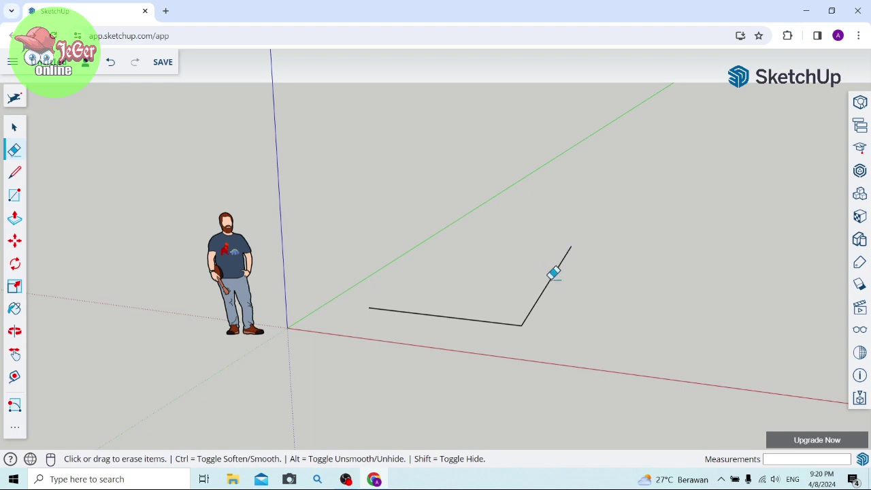
pyautogui.click(476, 315)
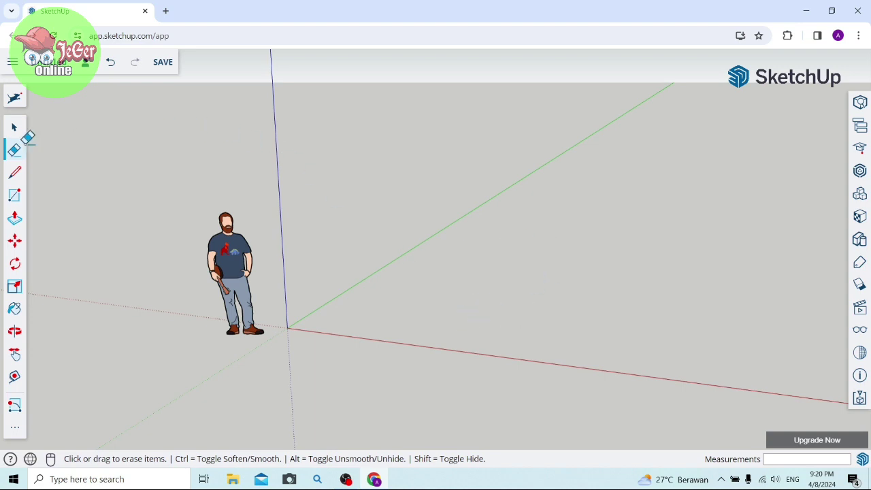
# Draw the floor rectangle beside the scale figure with entered dimensions
pyautogui.click(16, 196)
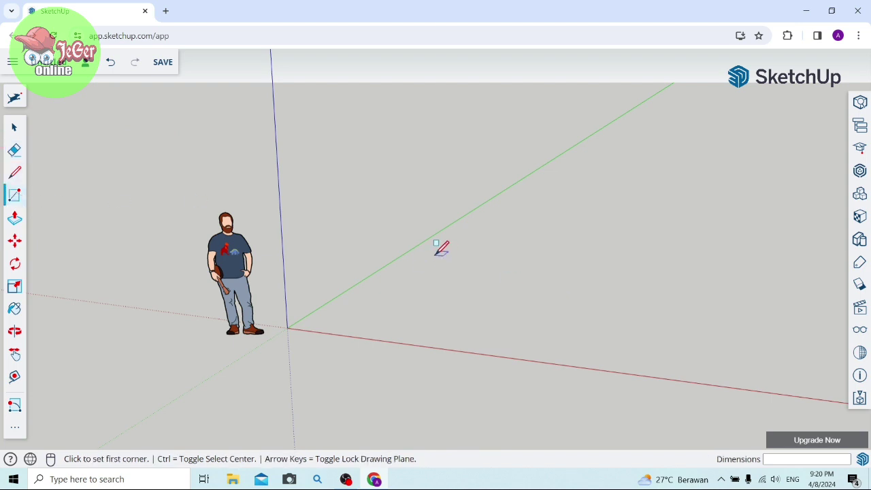
pyautogui.click(392, 296)
pyautogui.write('6,5')
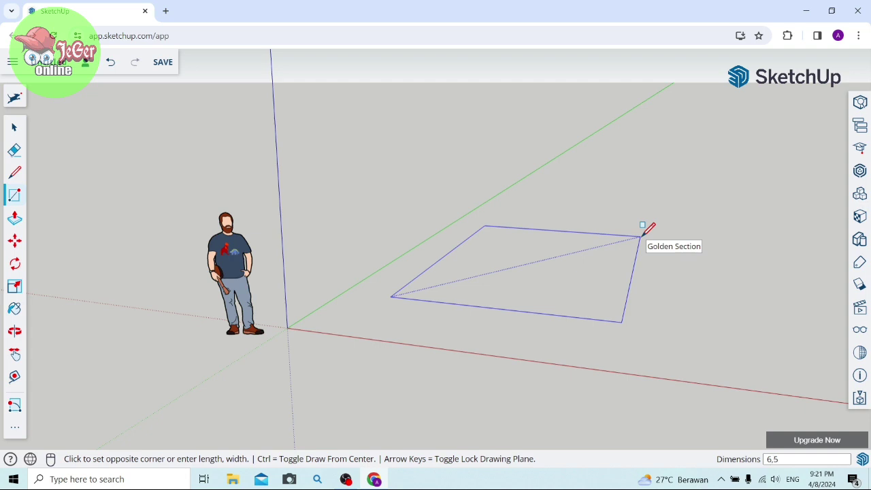
pyautogui.press('Return')
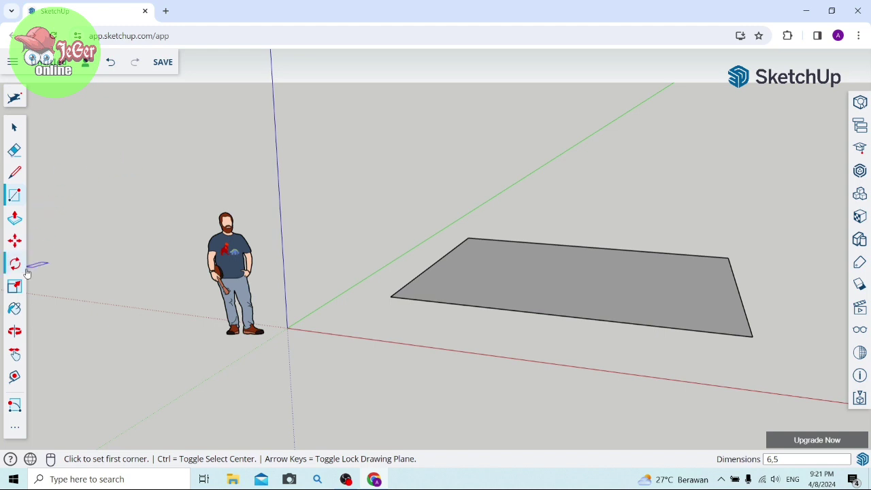
# Push/Pull the rectangle up 3.00 m, undoing a stray front-face push
pyautogui.click(16, 224)
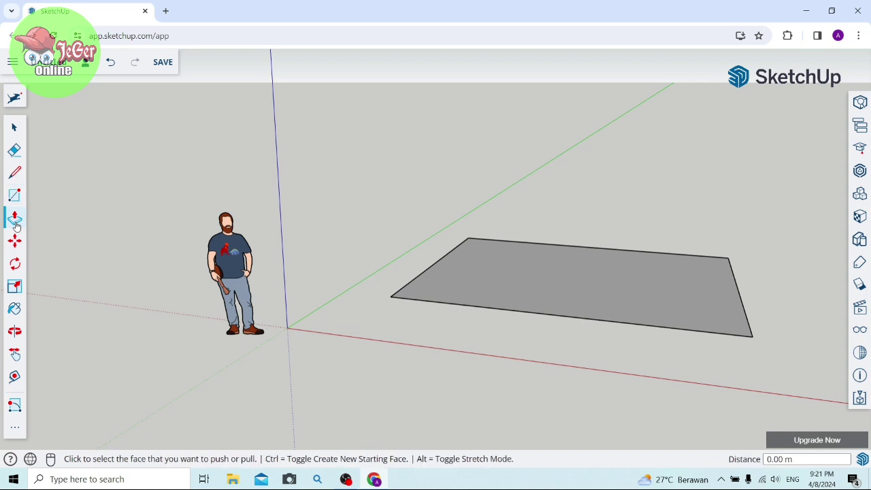
pyautogui.click(540, 279)
pyautogui.write('3')
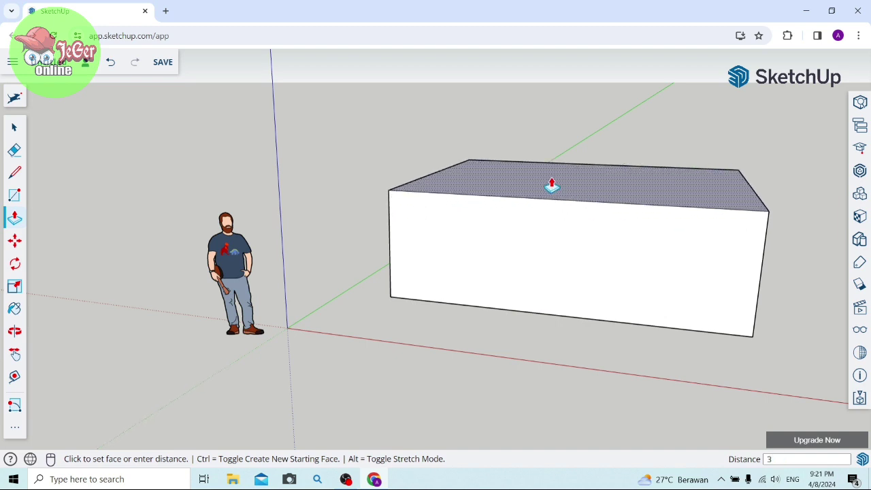
pyautogui.press('Return')
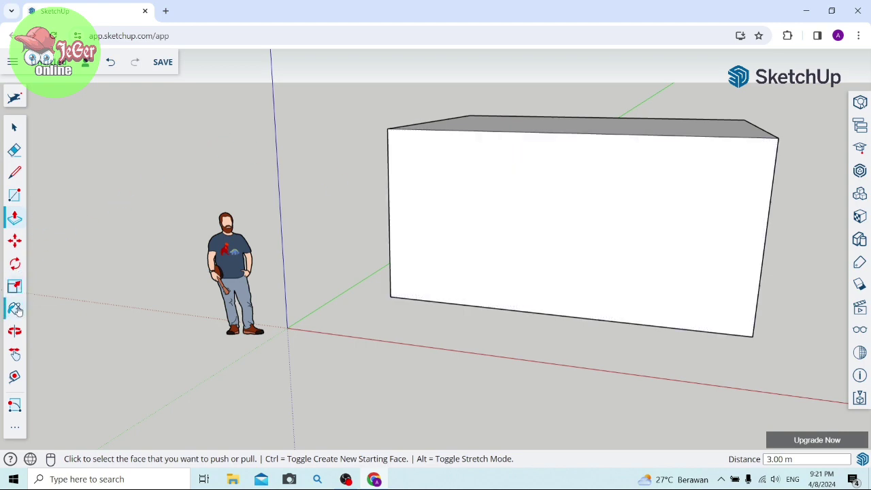
pyautogui.click(393, 237)
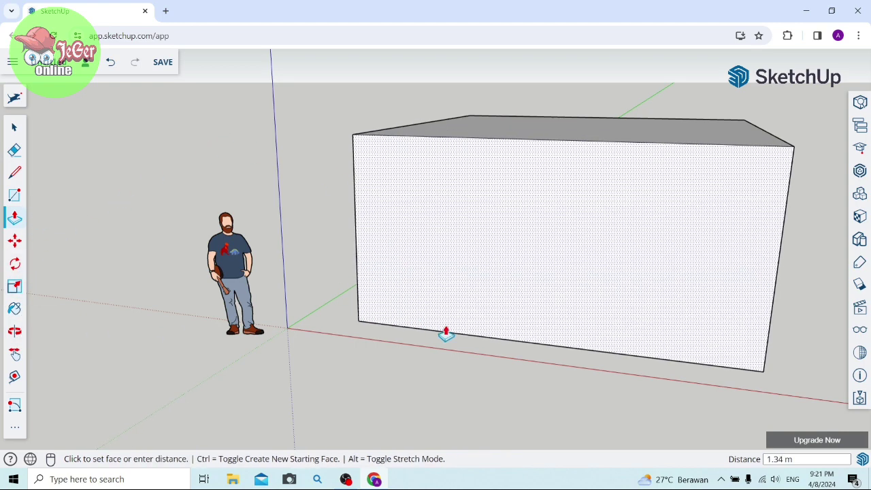
pyautogui.click(439, 302)
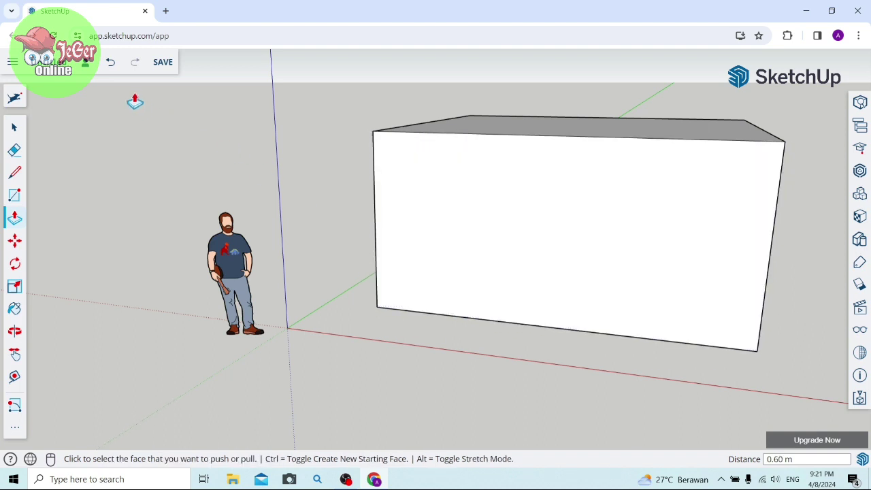
pyautogui.click(111, 61)
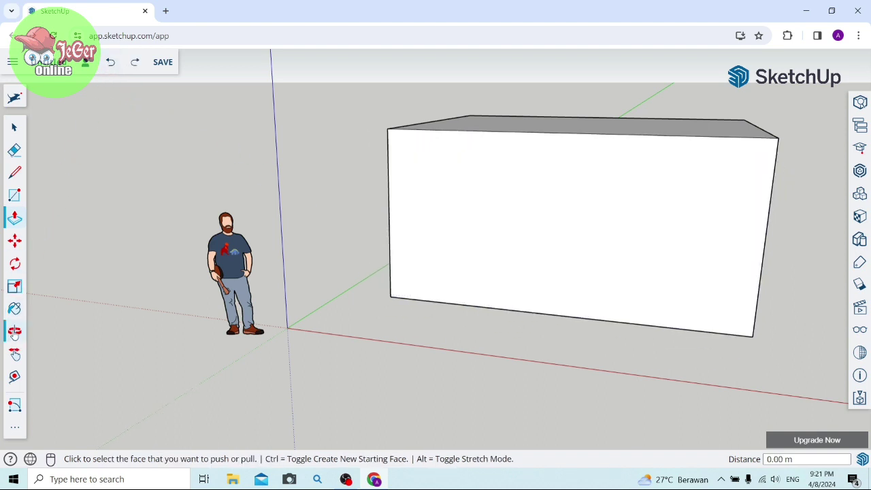
pyautogui.click(14, 331)
# Orbit around the box and zoom out to face its short end wall
pyautogui.moveTo(427, 239); pyautogui.dragTo(628, 315)
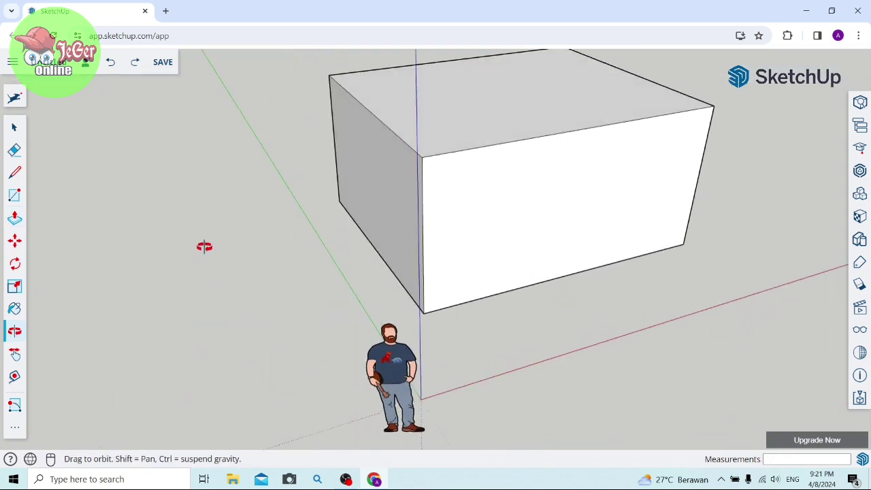
pyautogui.moveTo(205, 246)
pyautogui.mouseDown()
pyautogui.moveTo(567, 226)
pyautogui.moveTo(340, 233)
pyautogui.moveTo(274, 202)
pyautogui.moveTo(486, 266)
pyautogui.moveTo(546, 241)
pyautogui.moveTo(547, 212)
pyautogui.moveTo(305, 196)
pyautogui.moveTo(509, 197)
pyautogui.moveTo(365, 197)
pyautogui.moveTo(694, 279)
pyautogui.mouseUp()
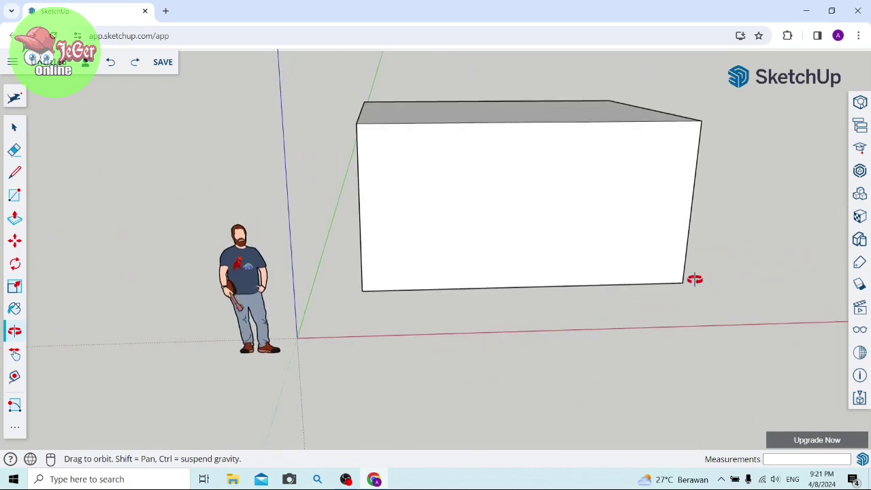
pyautogui.moveTo(614, 225); pyautogui.dragTo(403, 215)
pyautogui.moveTo(775, 286)
pyautogui.mouseDown()
pyautogui.moveTo(558, 285)
pyautogui.moveTo(511, 313)
pyautogui.moveTo(511, 270)
pyautogui.moveTo(515, 334)
pyautogui.moveTo(521, 234)
pyautogui.mouseUp()
pyautogui.scroll(-2, 510, 319)
pyautogui.scroll(-2, 507, 313)
pyautogui.scroll(-1, 507, 310)
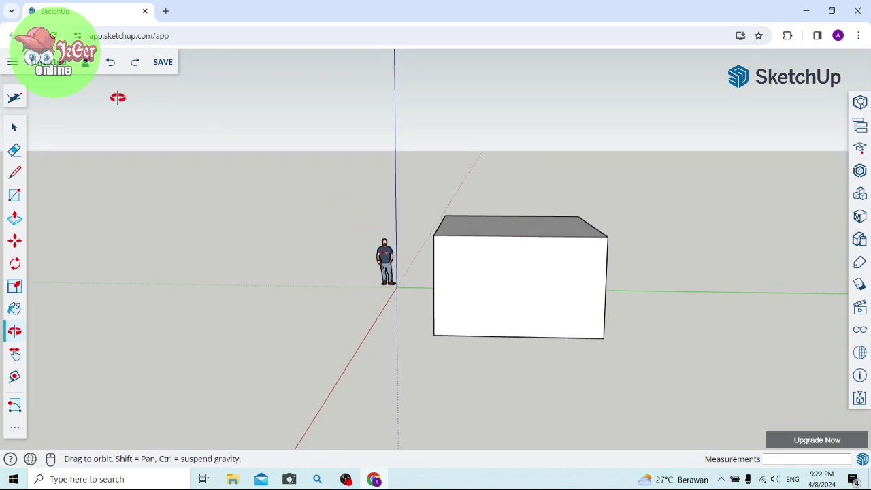
# Draw a peak line up from the top-edge midpoint, joined to both top corners
pyautogui.click(14, 175)
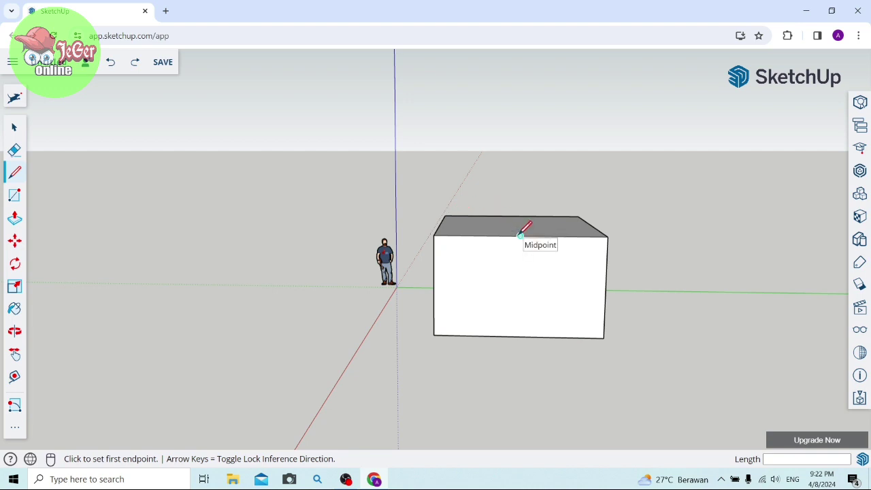
pyautogui.click(520, 235)
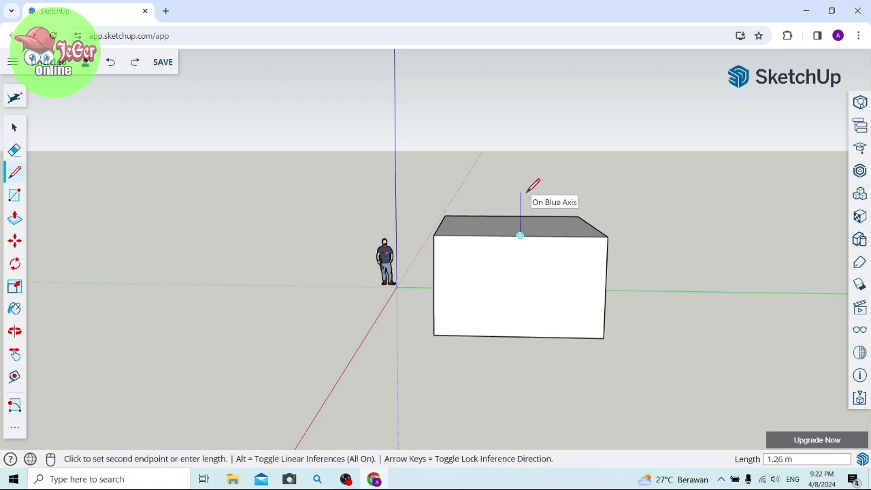
pyautogui.write('2')
pyautogui.press('Return')
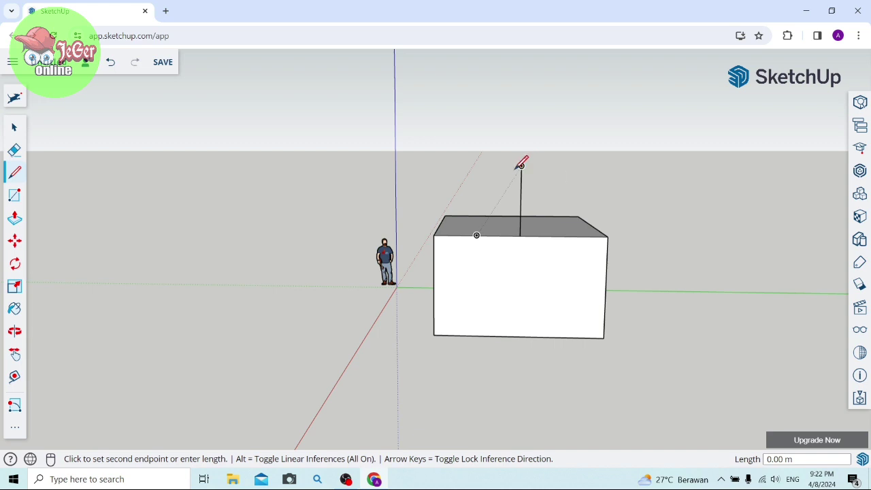
pyautogui.click(434, 234)
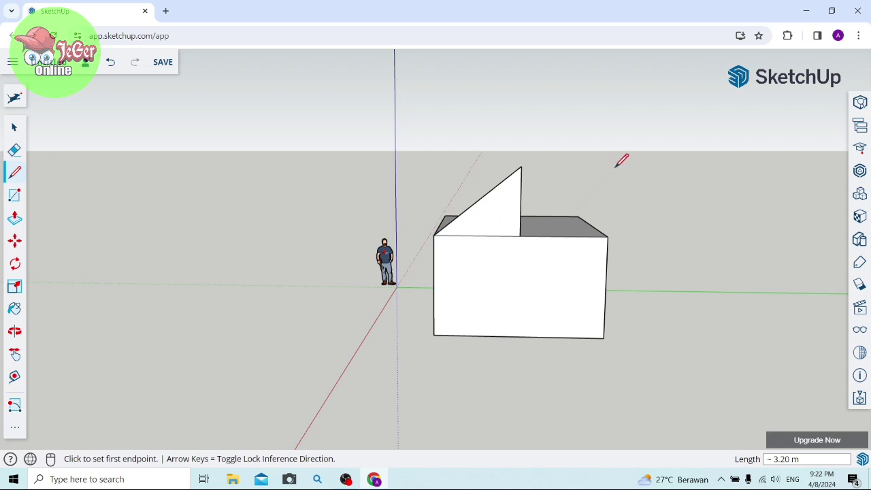
pyautogui.click(521, 167)
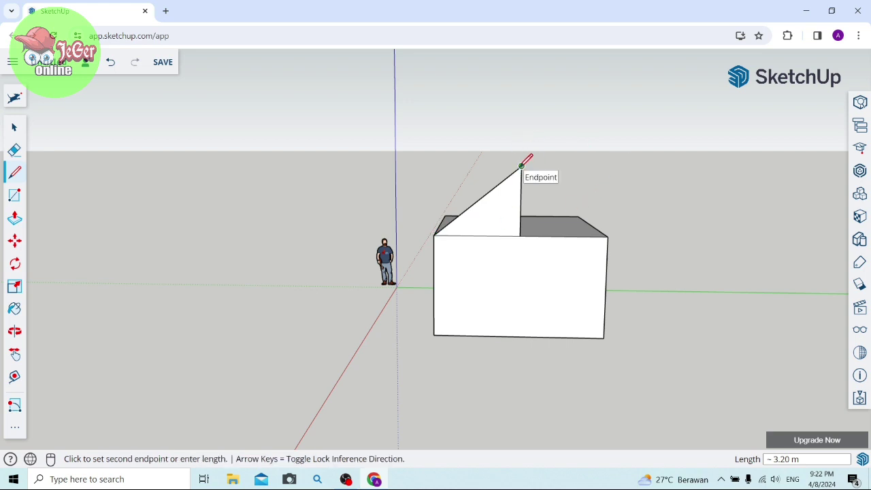
pyautogui.click(608, 238)
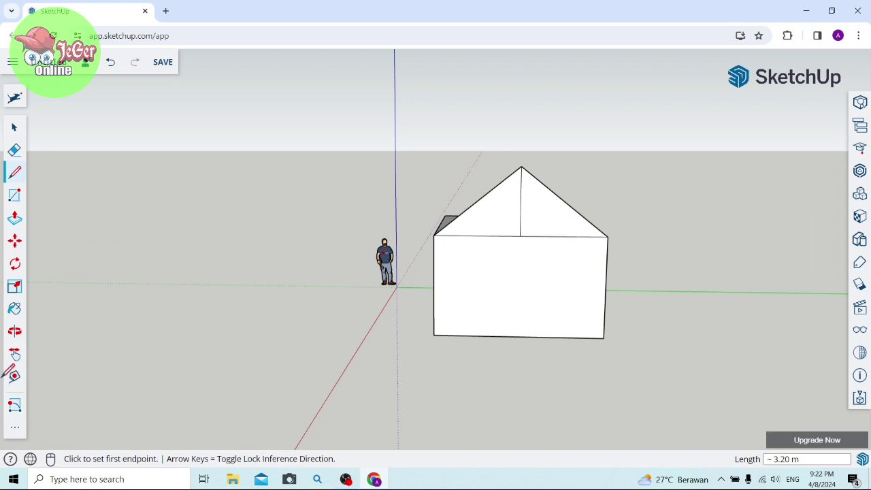
pyautogui.click(14, 333)
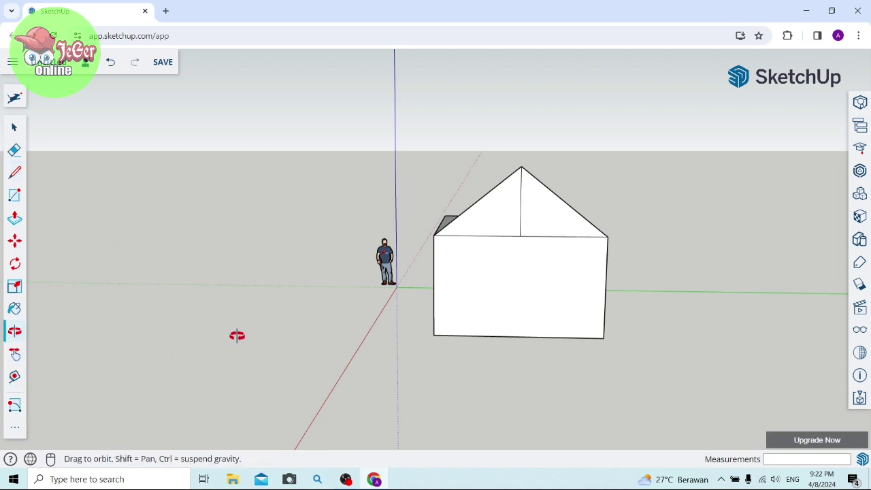
pyautogui.moveTo(502, 263)
pyautogui.mouseDown()
pyautogui.moveTo(477, 273)
pyautogui.moveTo(531, 279)
pyautogui.moveTo(340, 306)
pyautogui.moveTo(508, 288)
pyautogui.moveTo(369, 307)
pyautogui.mouseUp()
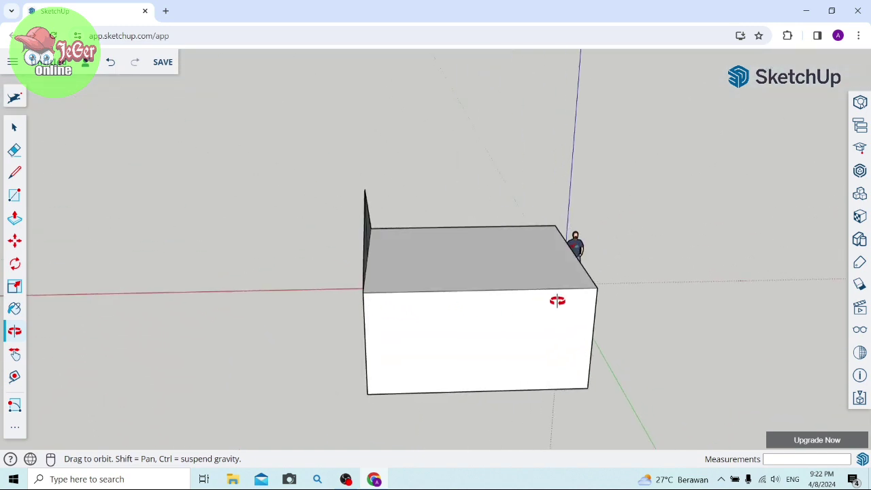
# Push/Pull both gable triangle halves 6.00 m to the box's far end
pyautogui.moveTo(558, 301); pyautogui.dragTo(296, 283)
pyautogui.moveTo(529, 315)
pyautogui.mouseDown()
pyautogui.moveTo(508, 323)
pyautogui.moveTo(529, 264)
pyautogui.moveTo(453, 265)
pyautogui.moveTo(540, 261)
pyautogui.mouseUp()
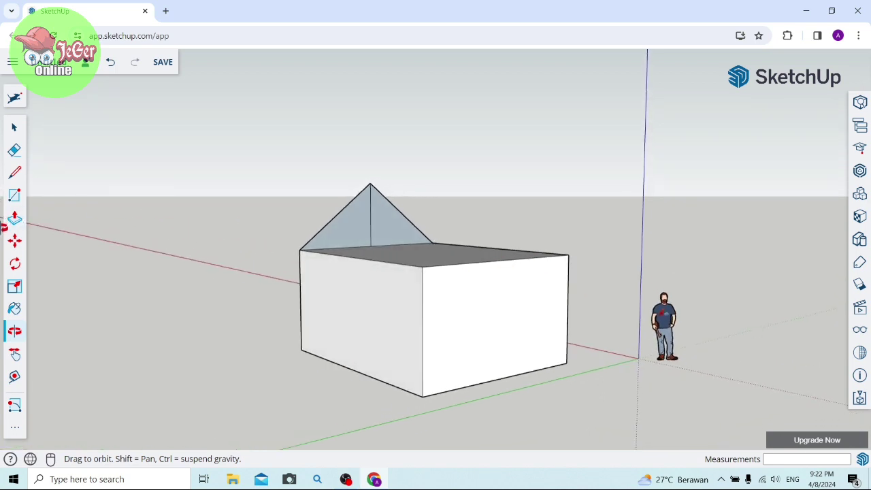
pyautogui.click(14, 218)
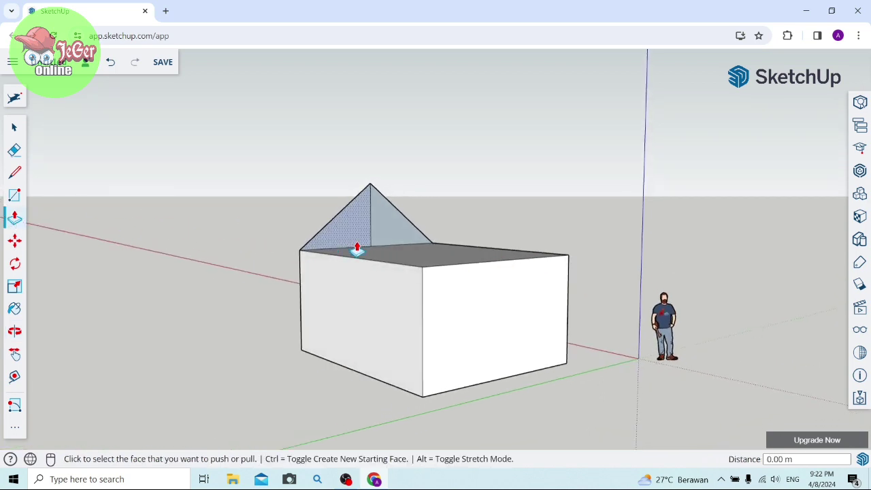
pyautogui.click(385, 226)
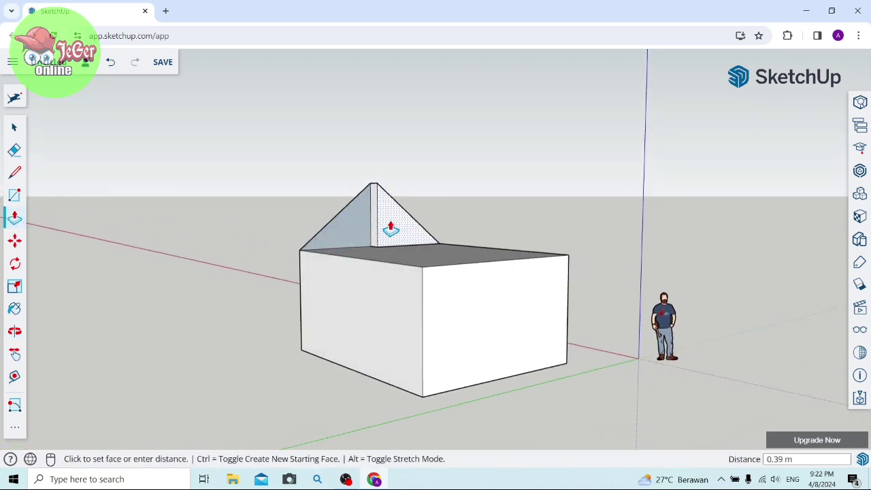
pyautogui.click(494, 280)
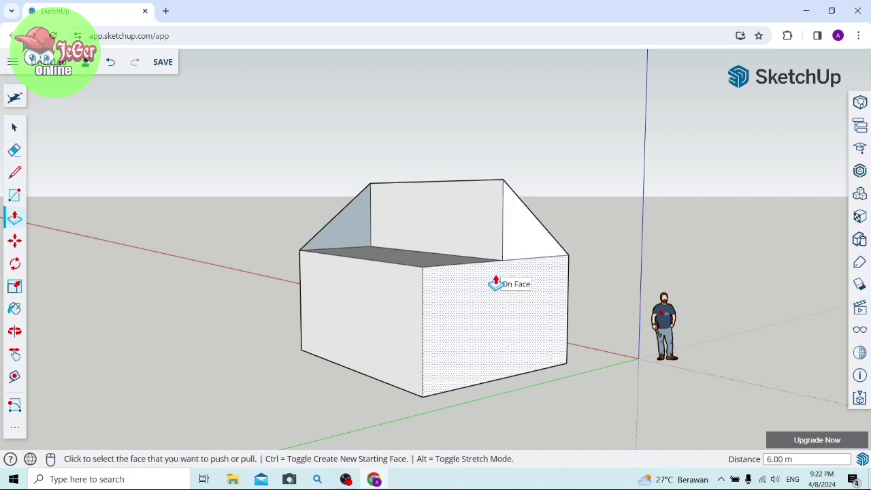
pyautogui.click(355, 232)
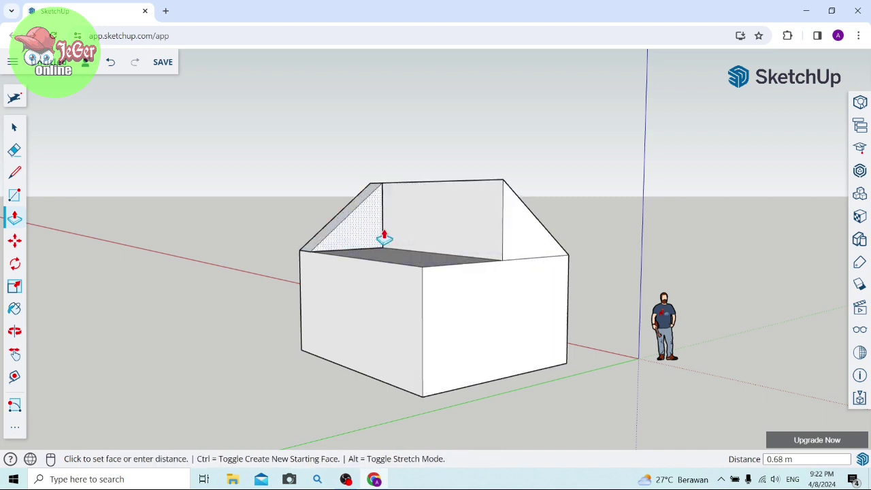
pyautogui.click(462, 273)
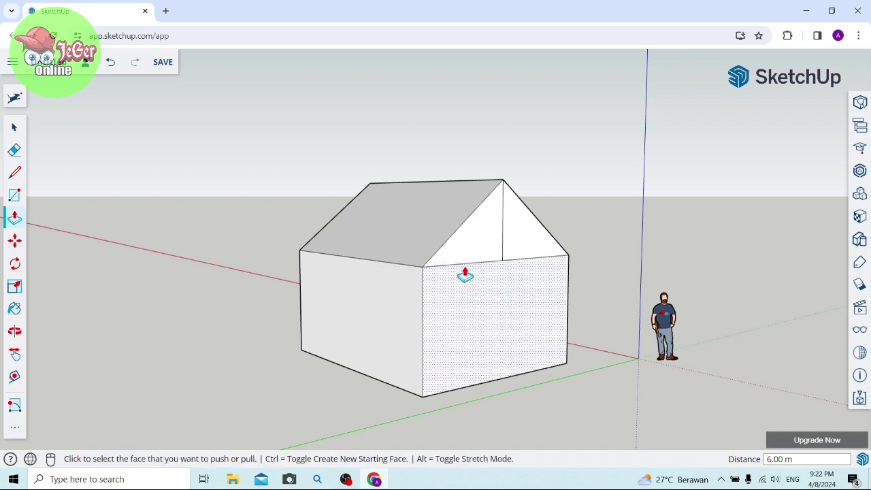
pyautogui.click(14, 332)
# Push the right roof slope outward by 0.42 m
pyautogui.moveTo(405, 318); pyautogui.dragTo(306, 336)
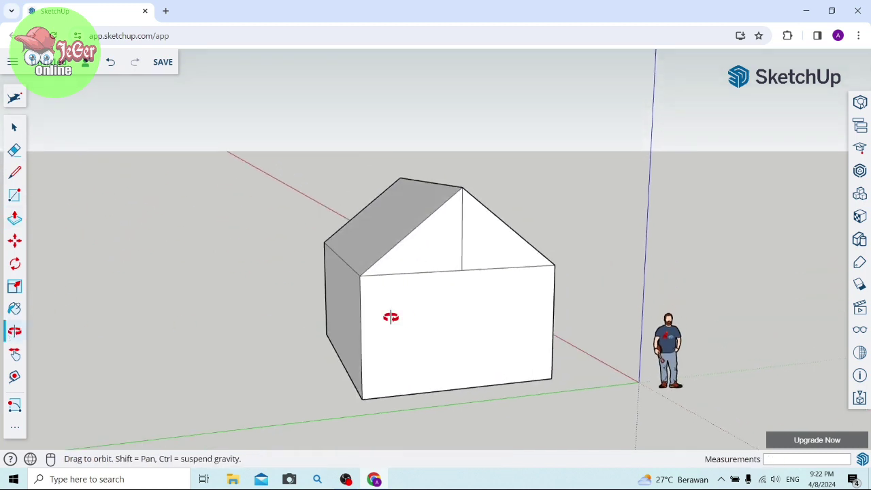
pyautogui.moveTo(390, 317)
pyautogui.mouseDown()
pyautogui.moveTo(317, 325)
pyautogui.moveTo(451, 313)
pyautogui.moveTo(349, 319)
pyautogui.moveTo(562, 336)
pyautogui.moveTo(433, 322)
pyautogui.moveTo(575, 324)
pyautogui.moveTo(426, 326)
pyautogui.mouseUp()
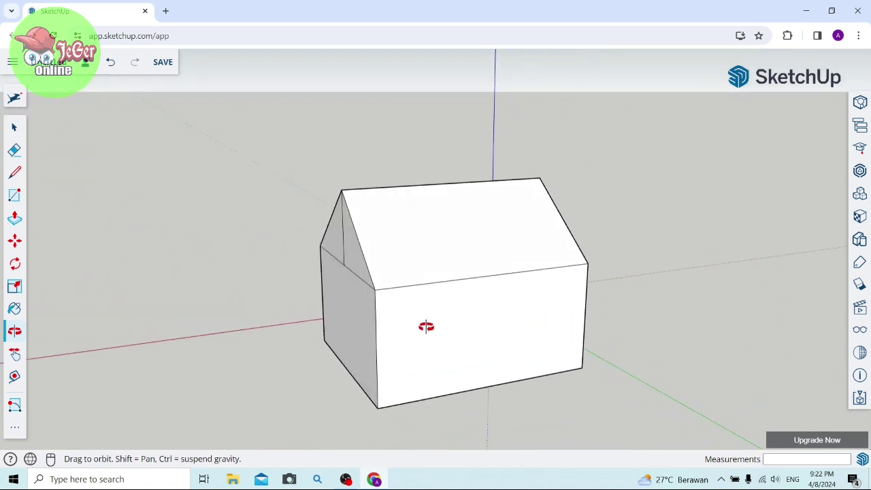
pyautogui.moveTo(373, 323); pyautogui.dragTo(496, 316)
pyautogui.moveTo(408, 332)
pyautogui.mouseDown()
pyautogui.moveTo(470, 310)
pyautogui.moveTo(618, 324)
pyautogui.moveTo(591, 324)
pyautogui.moveTo(567, 292)
pyautogui.moveTo(551, 311)
pyautogui.moveTo(500, 331)
pyautogui.mouseUp()
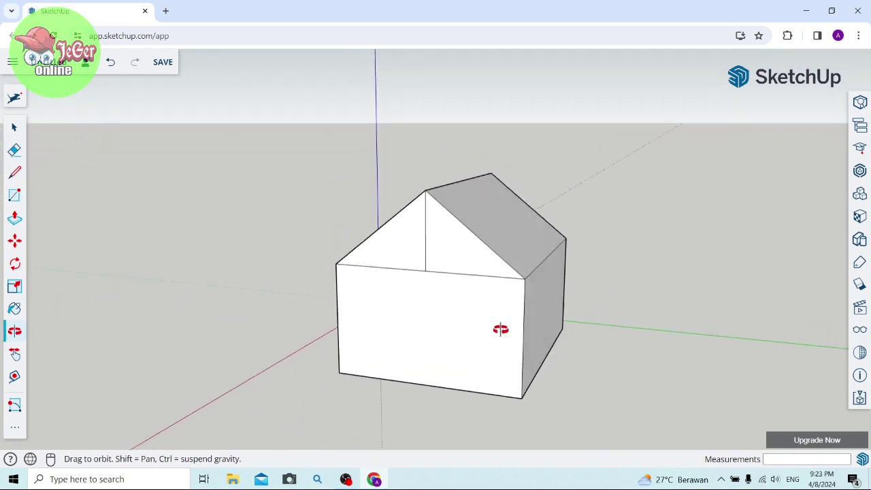
pyautogui.click(15, 221)
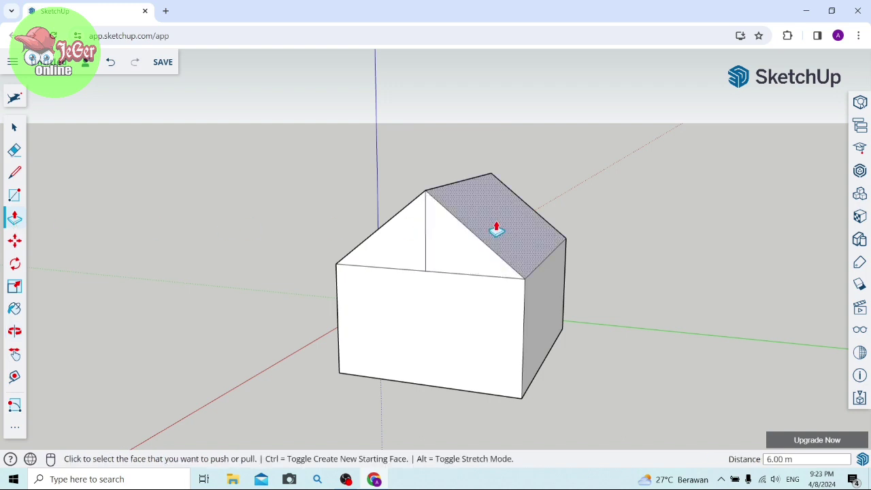
pyautogui.click(496, 230)
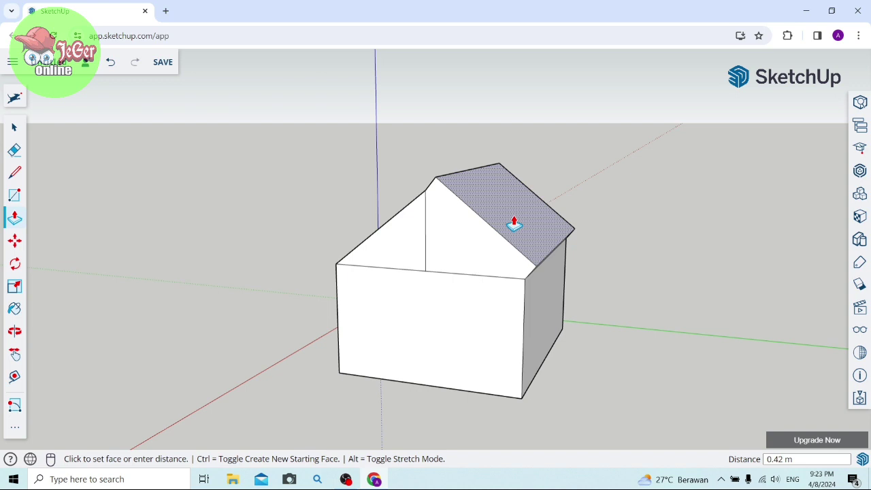
pyautogui.click(514, 223)
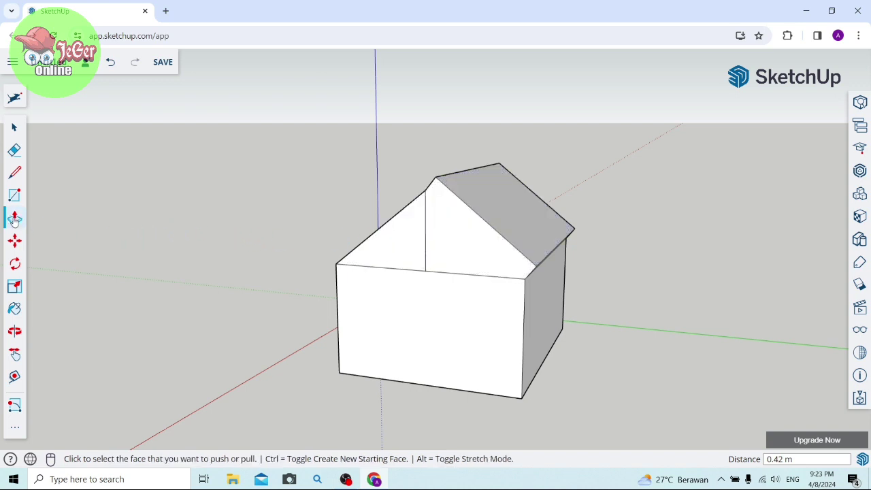
# Orbit to the other side and push the left roof slope out 0.42 m
pyautogui.click(17, 331)
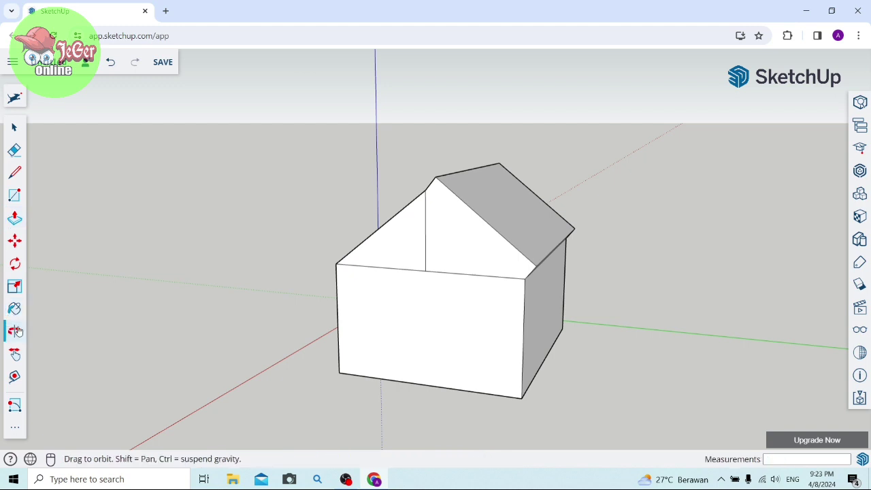
pyautogui.moveTo(381, 274); pyautogui.dragTo(533, 274)
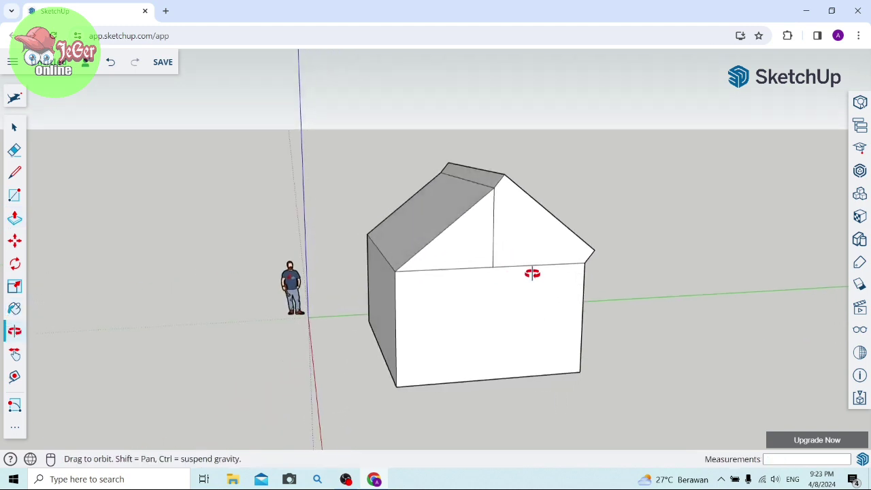
pyautogui.click(15, 217)
pyautogui.click(415, 226)
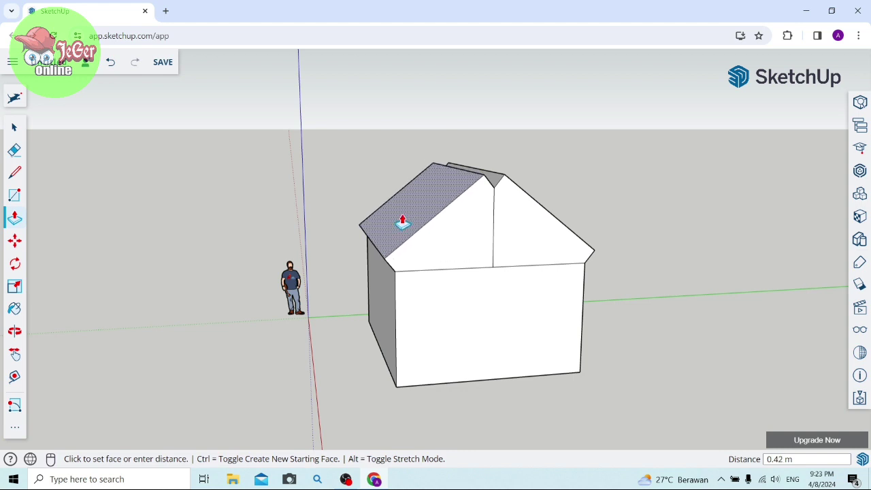
pyautogui.click(402, 222)
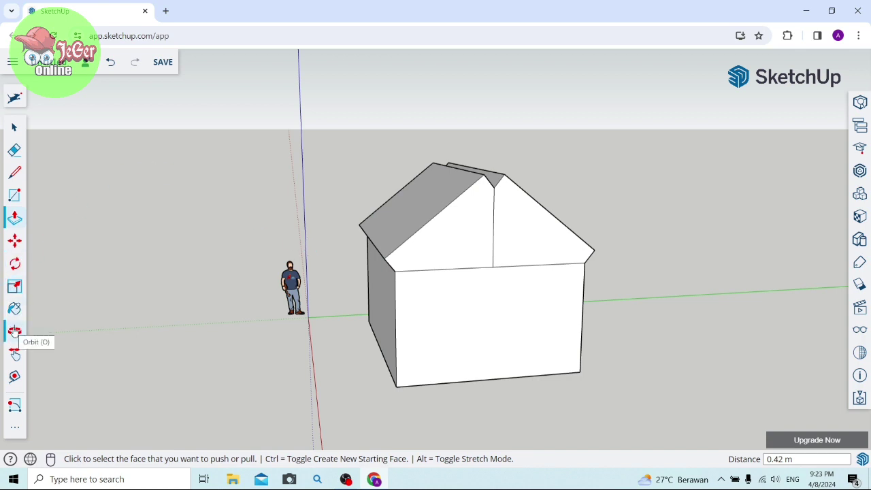
# Draw lines from the roof peak to both eave corners
pyautogui.click(15, 172)
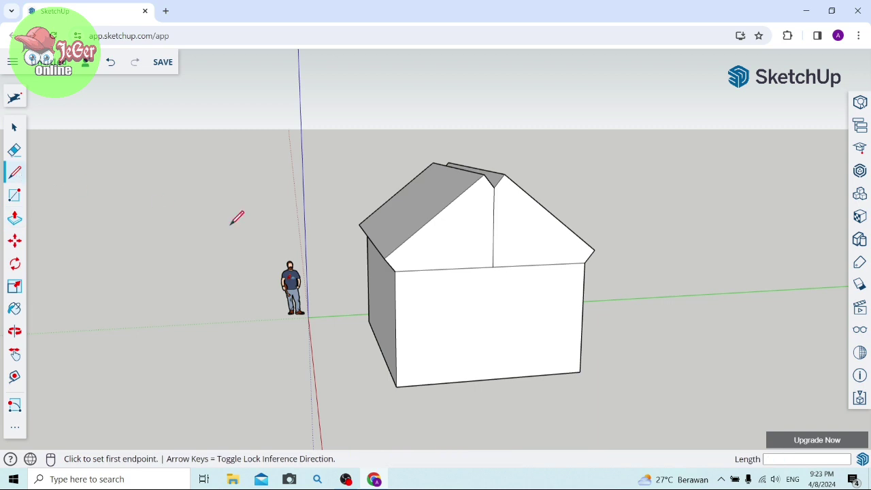
pyautogui.click(494, 187)
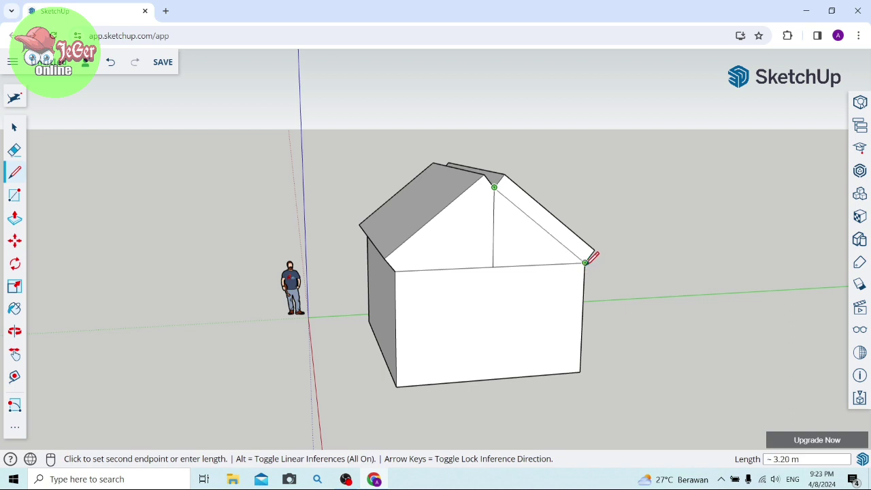
pyautogui.click(584, 261)
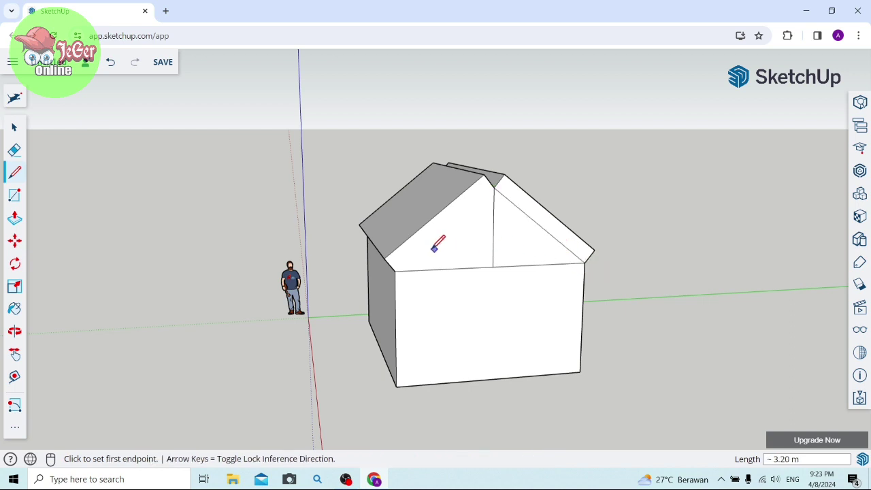
pyautogui.click(494, 187)
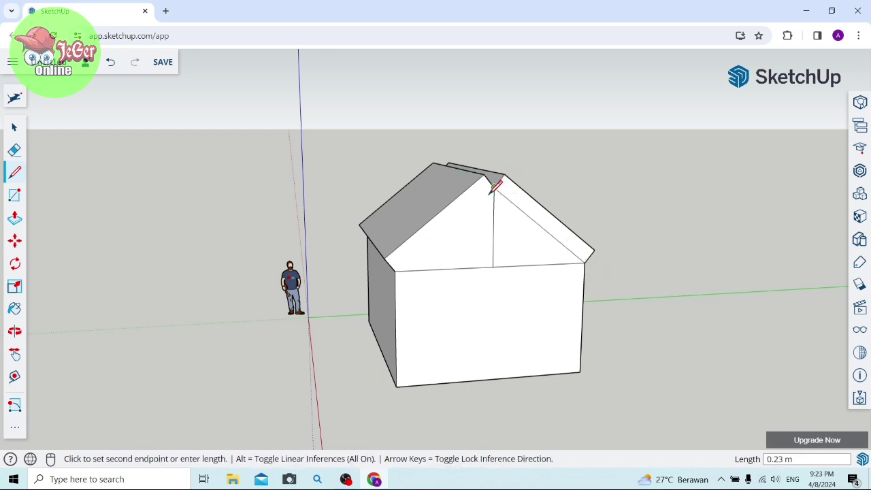
pyautogui.click(395, 271)
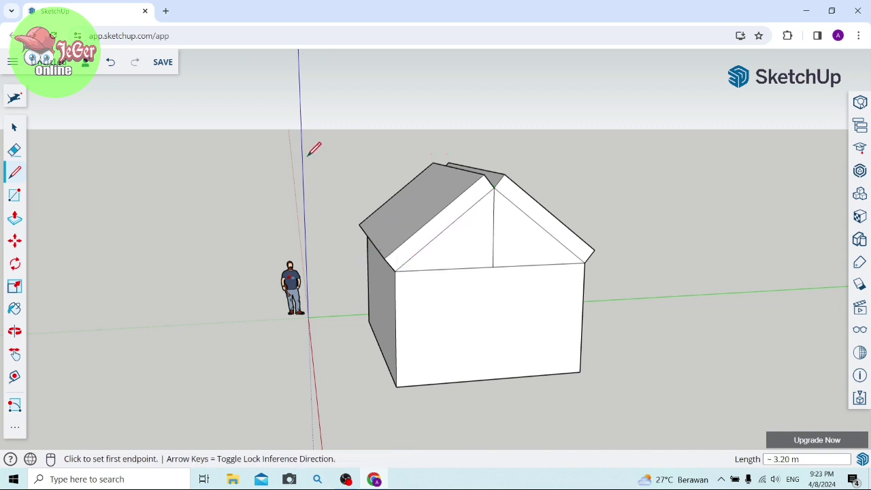
# Push/Pull the right and left roof strips out 1 m each
pyautogui.click(14, 217)
pyautogui.click(532, 215)
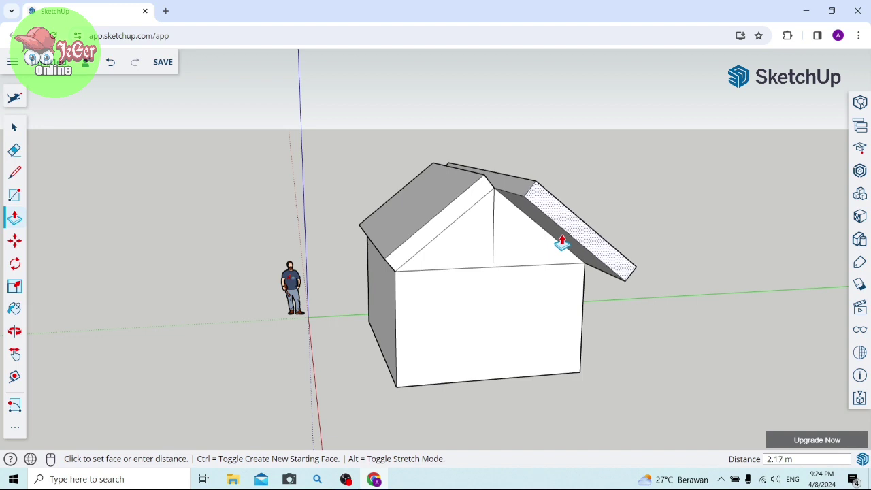
pyautogui.press('Return')
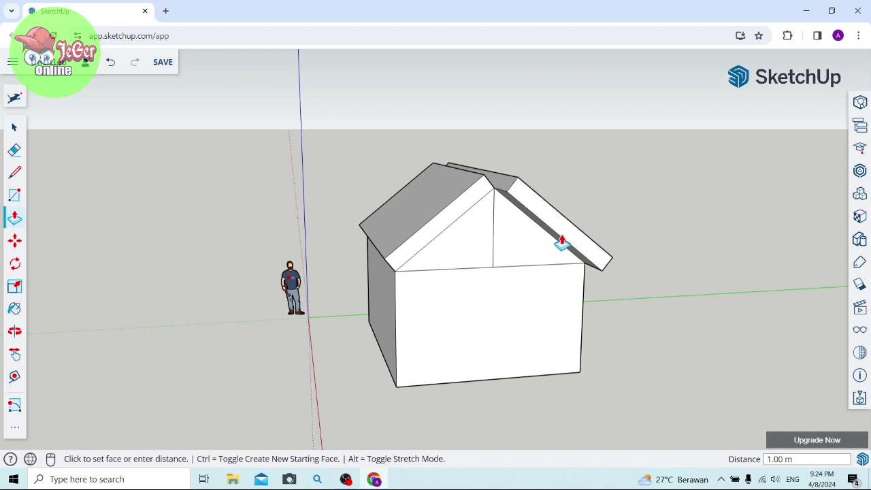
pyautogui.click(451, 217)
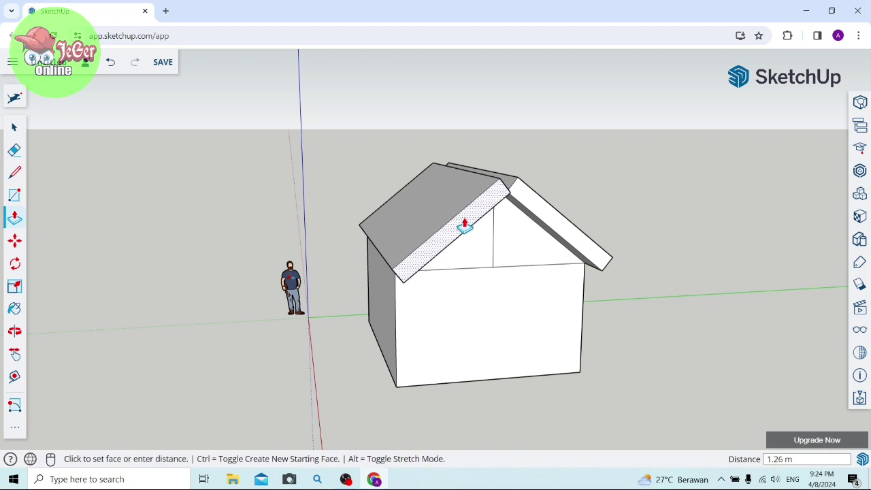
pyautogui.press('Return')
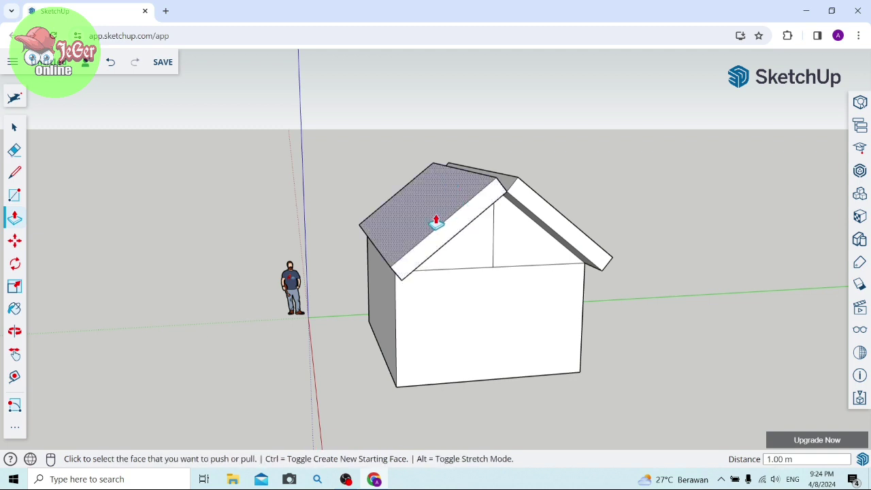
pyautogui.click(15, 331)
# Orbit to the opposite gable and draw lines from its apex to both eave corners
pyautogui.moveTo(299, 269); pyautogui.dragTo(510, 346)
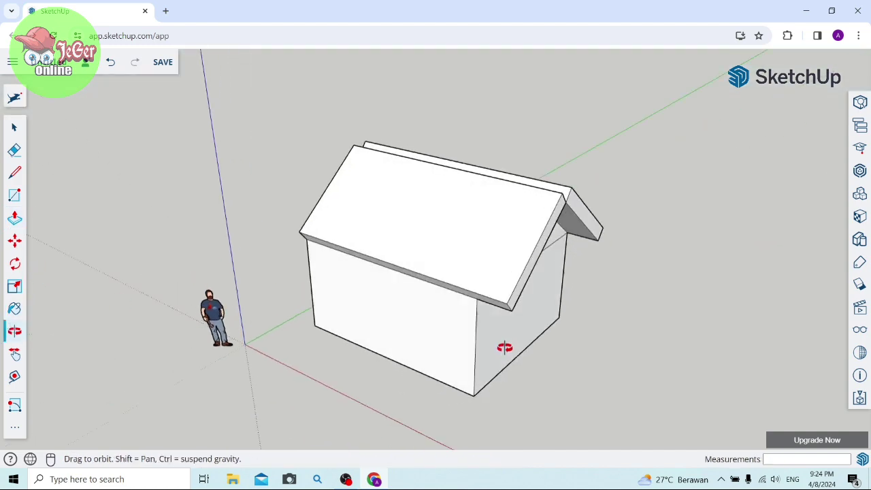
pyautogui.moveTo(291, 307); pyautogui.dragTo(653, 342)
pyautogui.moveTo(247, 301)
pyautogui.mouseDown()
pyautogui.moveTo(426, 220)
pyautogui.moveTo(497, 224)
pyautogui.moveTo(483, 205)
pyautogui.mouseUp()
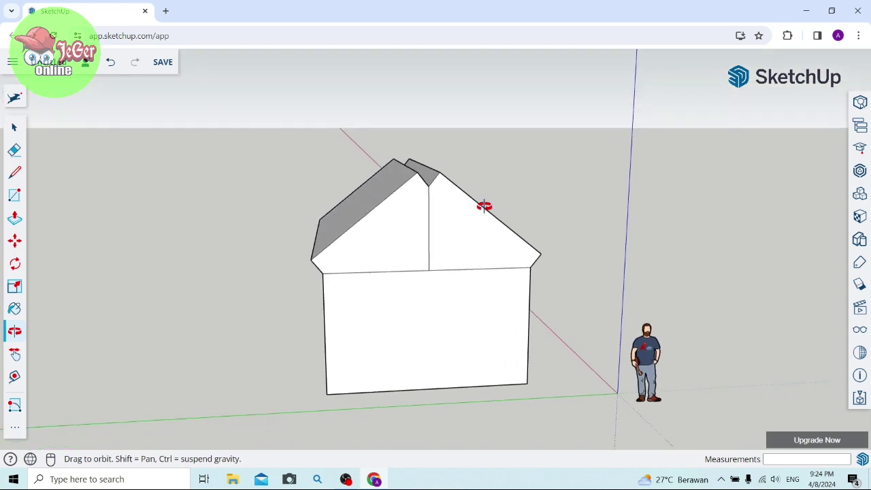
pyautogui.click(14, 173)
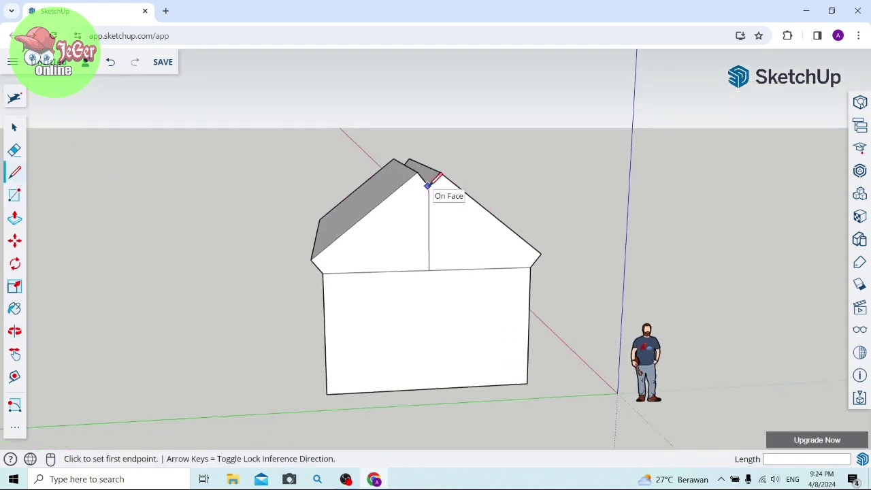
pyautogui.click(429, 185)
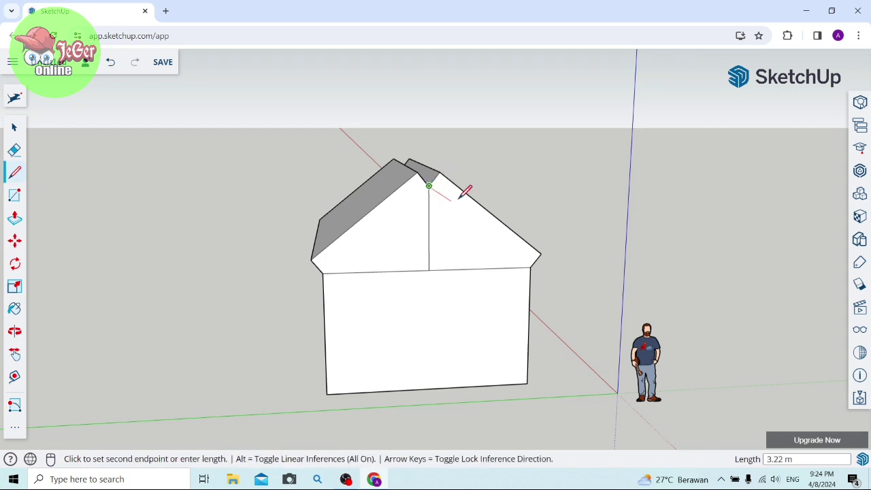
pyautogui.click(530, 267)
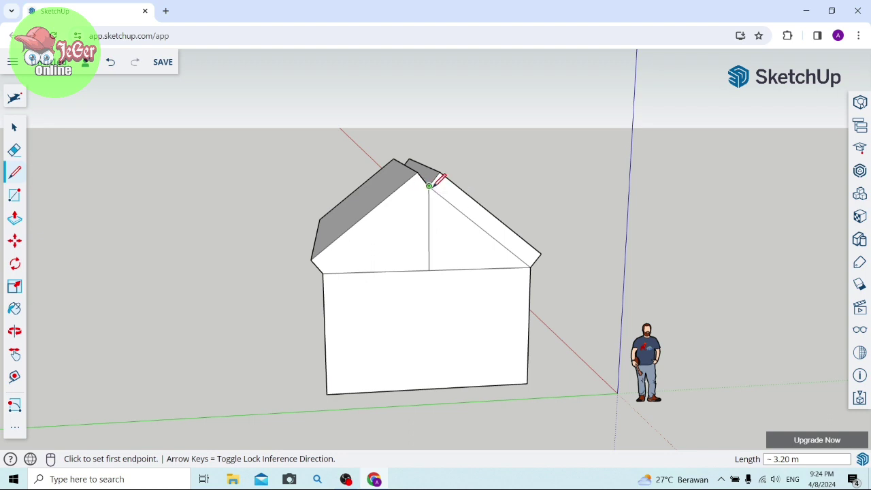
pyautogui.click(429, 185)
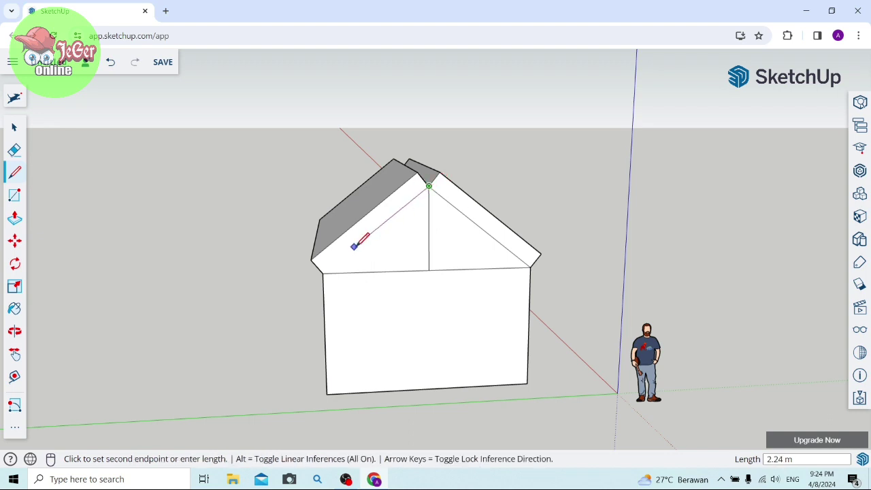
pyautogui.click(321, 273)
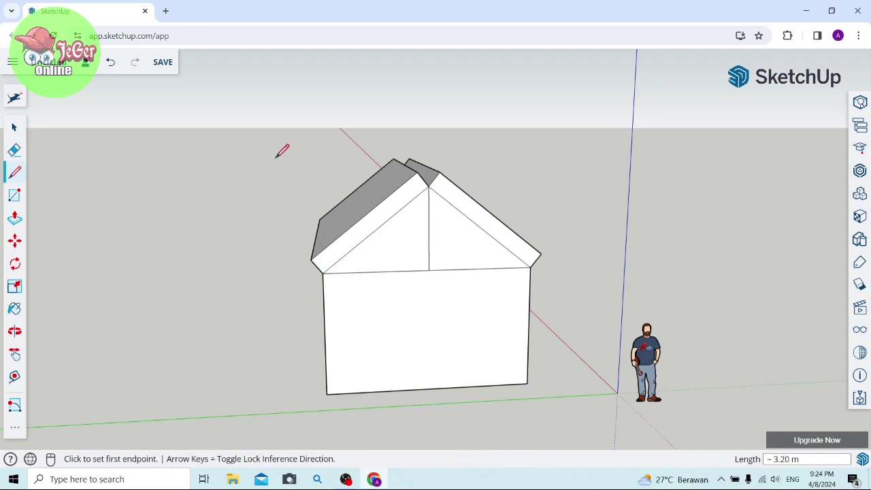
# Push both roof strips out 1 m, undoing an accidental 0.38 m wall push
pyautogui.click(15, 219)
pyautogui.click(449, 196)
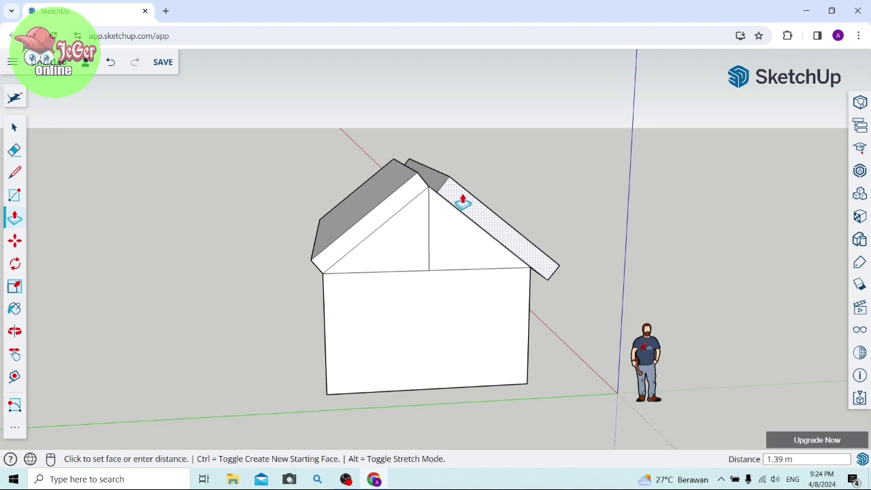
pyautogui.press('Return')
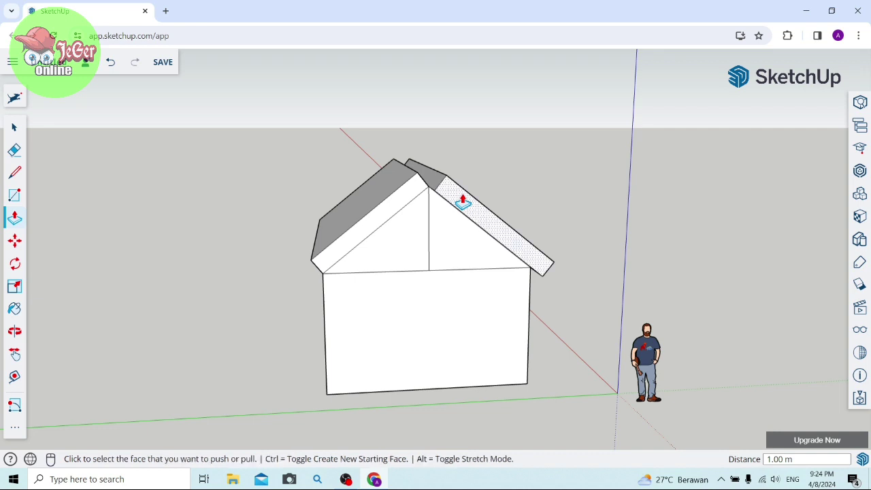
pyautogui.click(387, 200)
pyautogui.write('1')
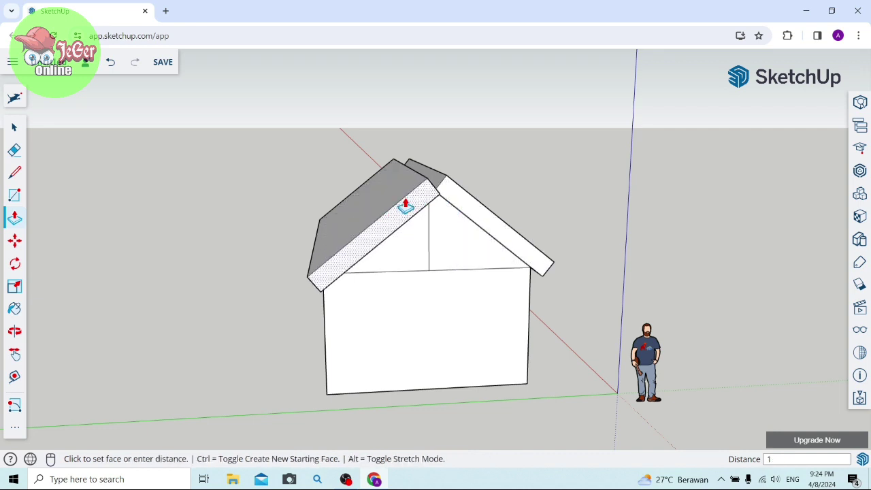
pyautogui.press('Return')
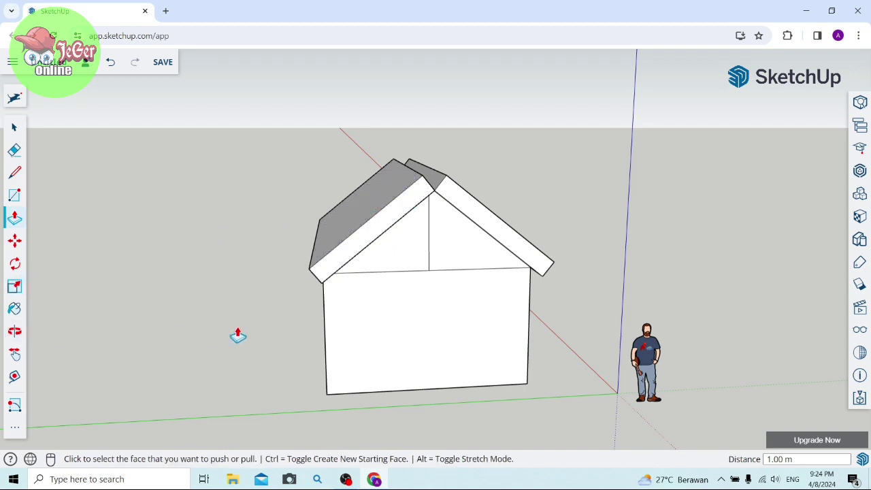
pyautogui.click(410, 371)
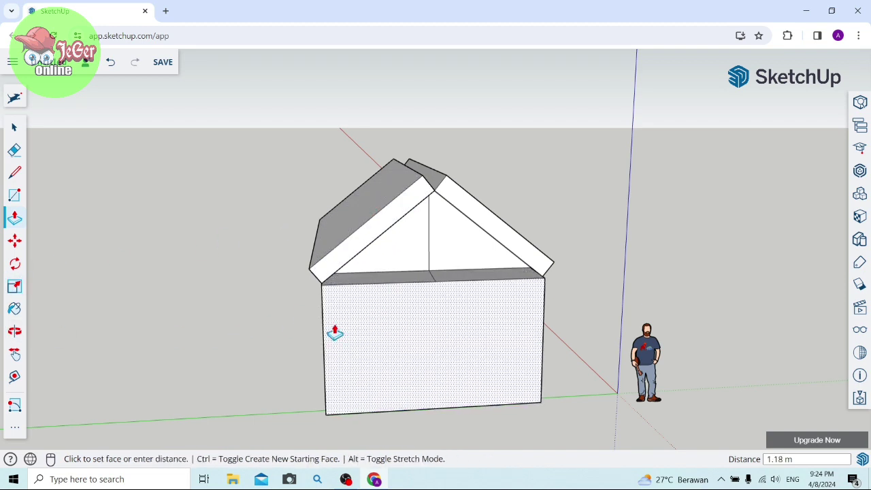
pyautogui.click(388, 318)
pyautogui.click(109, 63)
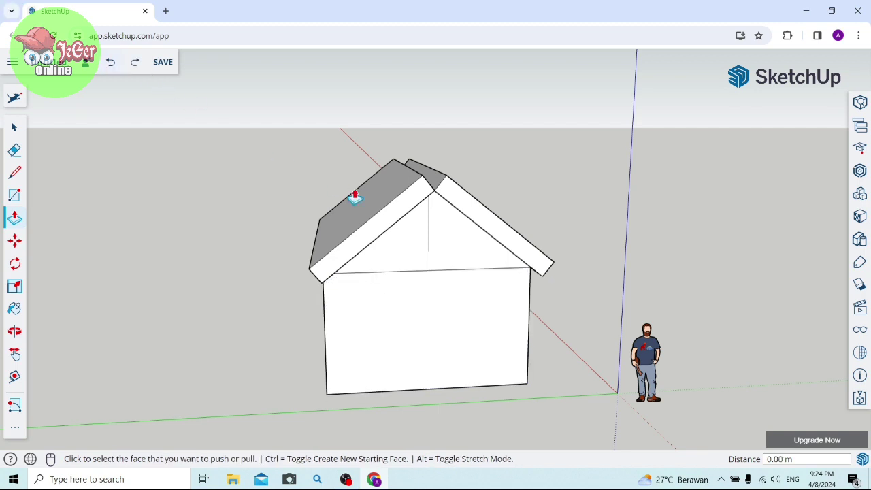
pyautogui.click(15, 330)
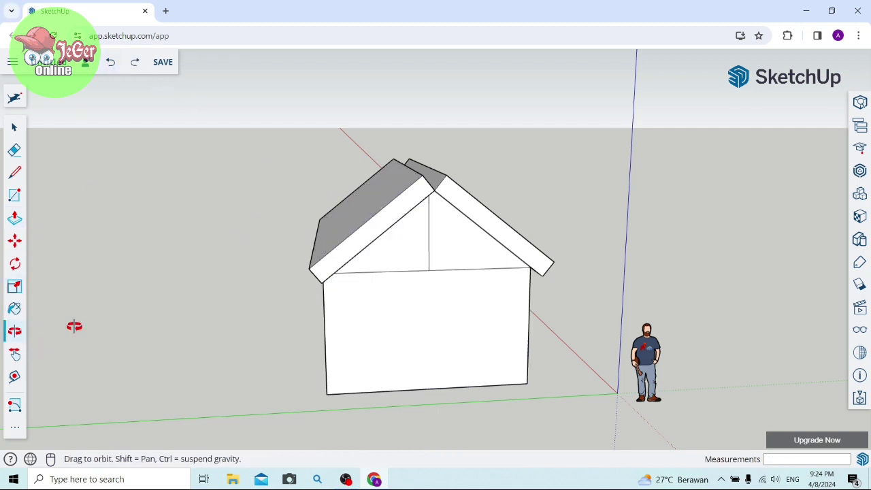
# Draw lines closing the gap between the two roof peaks at both gable ends
pyautogui.moveTo(364, 334)
pyautogui.mouseDown()
pyautogui.moveTo(365, 264)
pyautogui.moveTo(441, 276)
pyautogui.moveTo(472, 268)
pyautogui.moveTo(445, 402)
pyautogui.moveTo(446, 348)
pyautogui.moveTo(311, 311)
pyautogui.moveTo(323, 288)
pyautogui.moveTo(361, 304)
pyautogui.mouseUp()
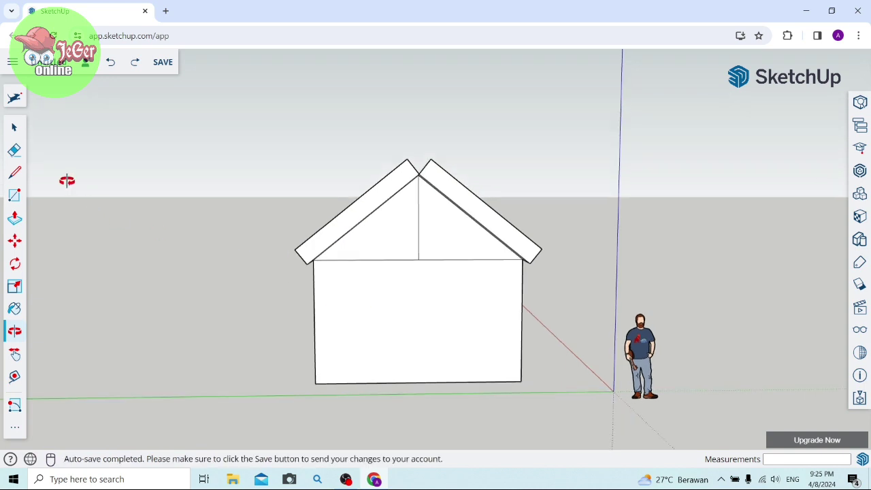
pyautogui.click(15, 176)
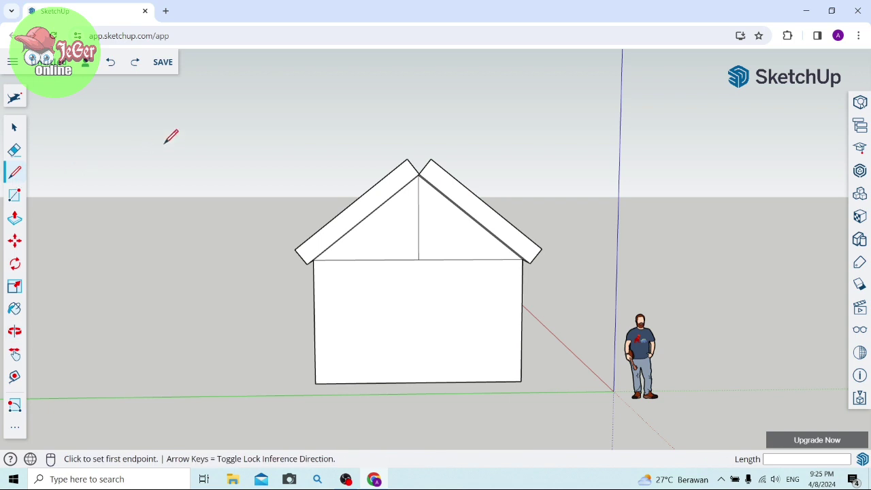
pyautogui.click(407, 159)
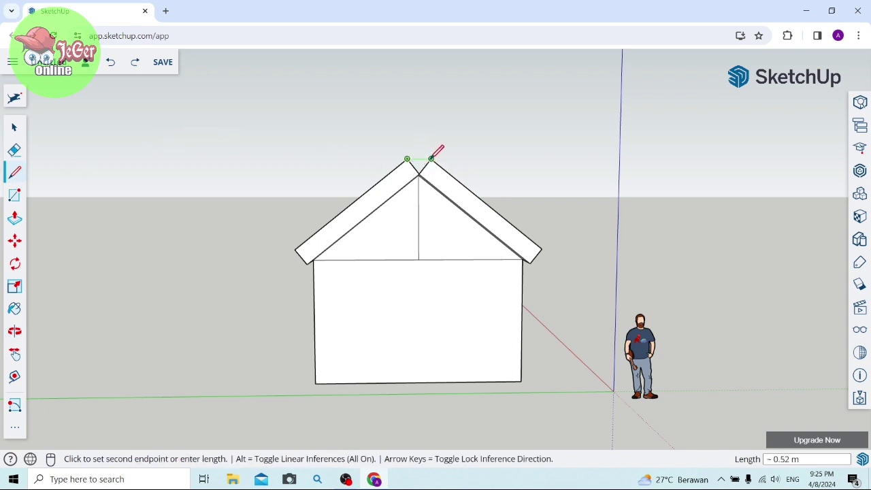
pyautogui.click(431, 159)
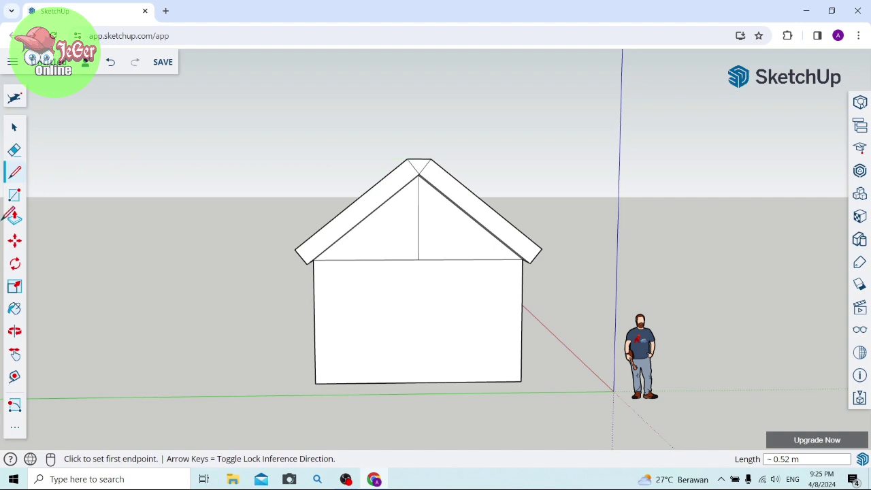
pyautogui.click(12, 332)
pyautogui.moveTo(225, 311)
pyautogui.mouseDown()
pyautogui.moveTo(413, 349)
pyautogui.moveTo(210, 290)
pyautogui.moveTo(399, 351)
pyautogui.moveTo(177, 346)
pyautogui.moveTo(282, 313)
pyautogui.moveTo(291, 279)
pyautogui.moveTo(388, 261)
pyautogui.moveTo(391, 229)
pyautogui.moveTo(394, 247)
pyautogui.moveTo(404, 247)
pyautogui.moveTo(392, 246)
pyautogui.moveTo(402, 218)
pyautogui.mouseUp()
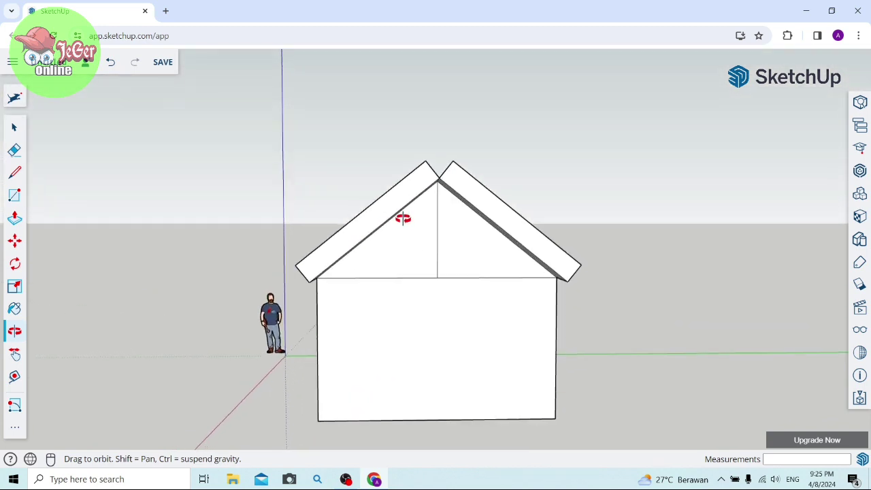
pyautogui.click(14, 172)
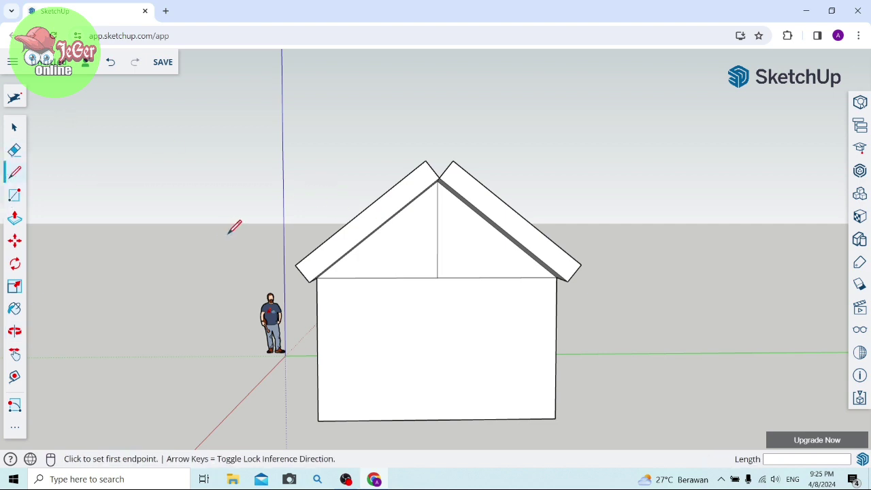
pyautogui.click(426, 161)
pyautogui.click(453, 161)
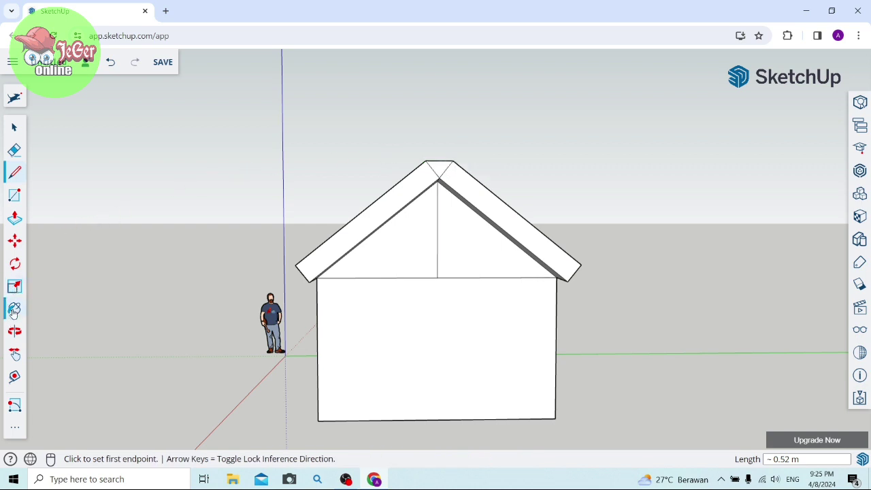
# Orbit and zoom to a straight-on view of the gable end
pyautogui.click(14, 332)
pyautogui.moveTo(304, 268)
pyautogui.mouseDown()
pyautogui.moveTo(284, 391)
pyautogui.moveTo(268, 349)
pyautogui.moveTo(320, 404)
pyautogui.moveTo(371, 340)
pyautogui.moveTo(268, 225)
pyautogui.moveTo(562, 243)
pyautogui.moveTo(605, 259)
pyautogui.moveTo(331, 181)
pyautogui.moveTo(307, 233)
pyautogui.moveTo(399, 252)
pyautogui.moveTo(384, 219)
pyautogui.moveTo(365, 245)
pyautogui.moveTo(374, 224)
pyautogui.moveTo(345, 214)
pyautogui.moveTo(452, 227)
pyautogui.moveTo(379, 238)
pyautogui.moveTo(615, 292)
pyautogui.moveTo(455, 291)
pyautogui.moveTo(391, 227)
pyautogui.moveTo(408, 210)
pyautogui.moveTo(305, 210)
pyautogui.mouseUp()
pyautogui.moveTo(485, 260); pyautogui.dragTo(433, 257)
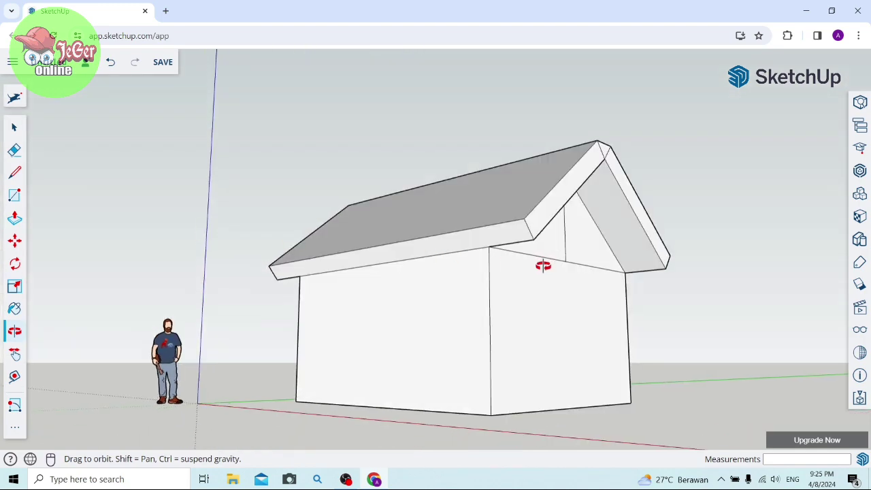
pyautogui.moveTo(543, 265)
pyautogui.mouseDown()
pyautogui.moveTo(440, 295)
pyautogui.moveTo(391, 292)
pyautogui.moveTo(383, 279)
pyautogui.moveTo(352, 324)
pyautogui.mouseUp()
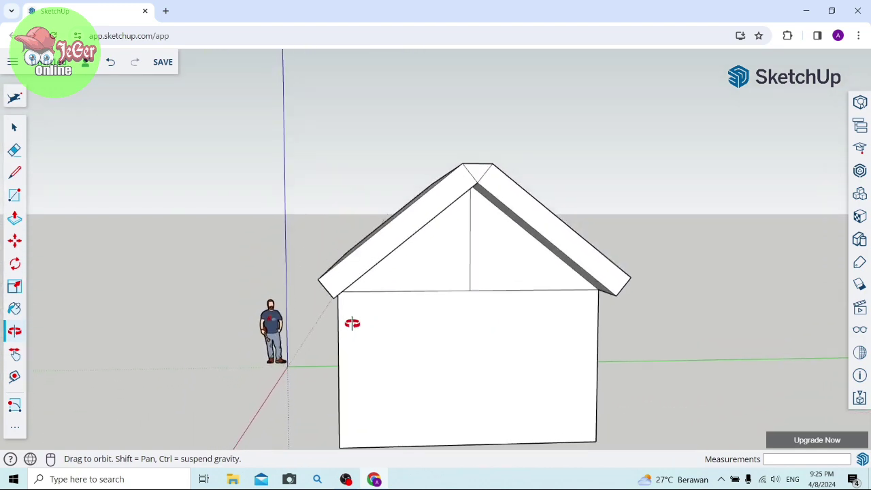
pyautogui.scroll(-3, 346, 310)
pyautogui.scroll(-2, 344, 307)
pyautogui.moveTo(457, 292)
pyautogui.mouseDown()
pyautogui.moveTo(426, 232)
pyautogui.moveTo(420, 261)
pyautogui.mouseUp()
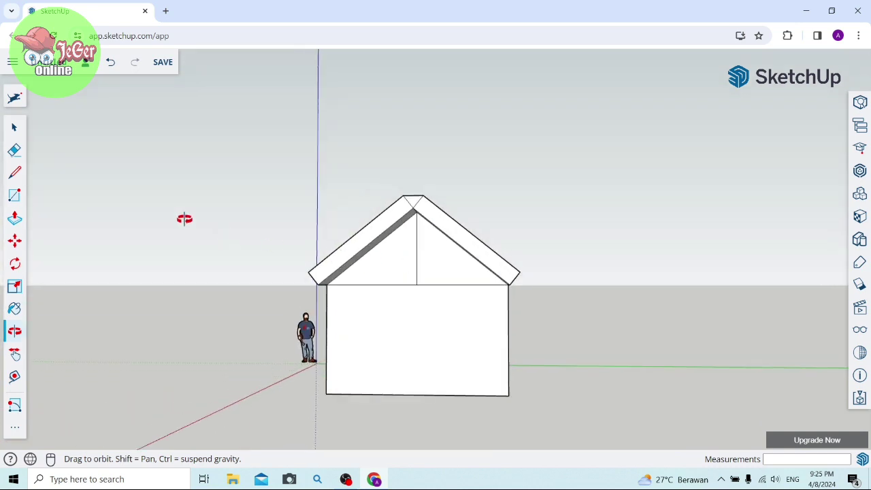
# Draw a door-sized rectangle at the base of the gable wall, redrawing it larger
pyautogui.click(15, 196)
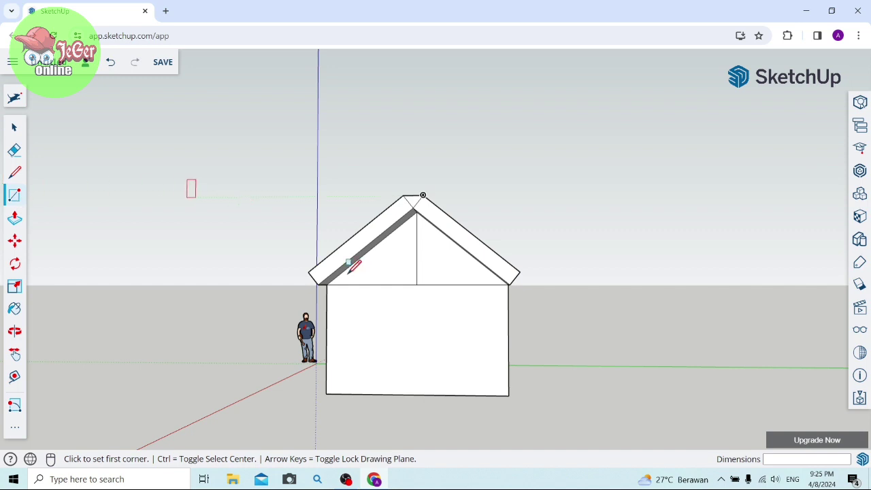
pyautogui.click(449, 387)
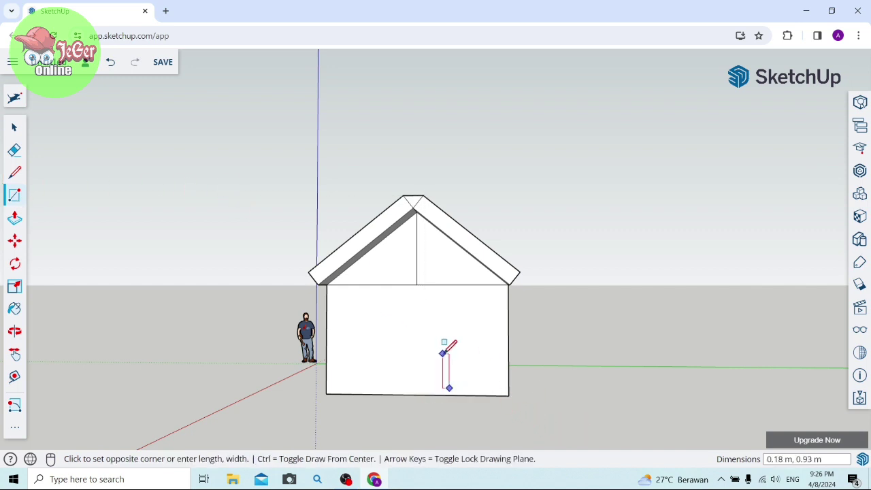
pyautogui.click(435, 362)
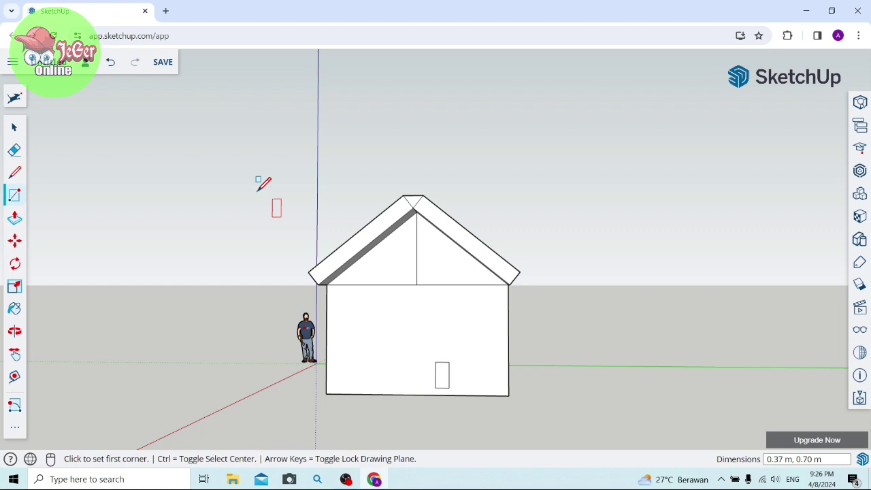
pyautogui.click(113, 62)
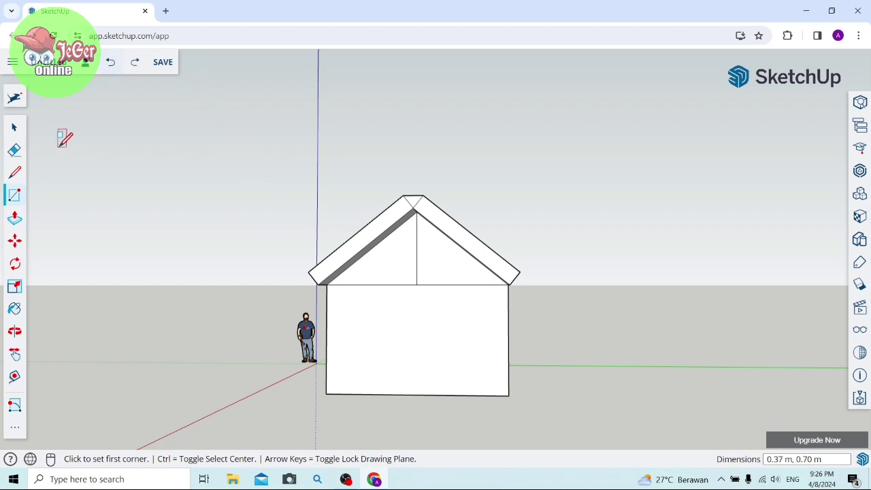
pyautogui.click(14, 175)
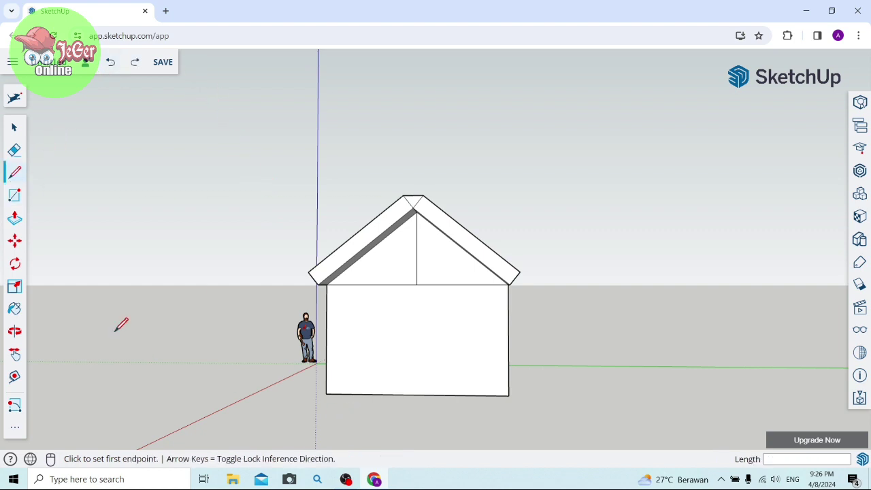
pyautogui.click(14, 195)
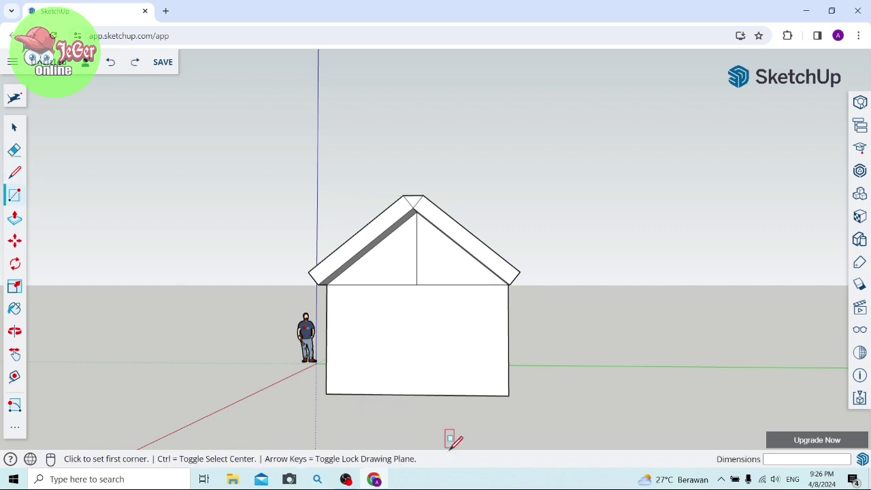
pyautogui.click(442, 392)
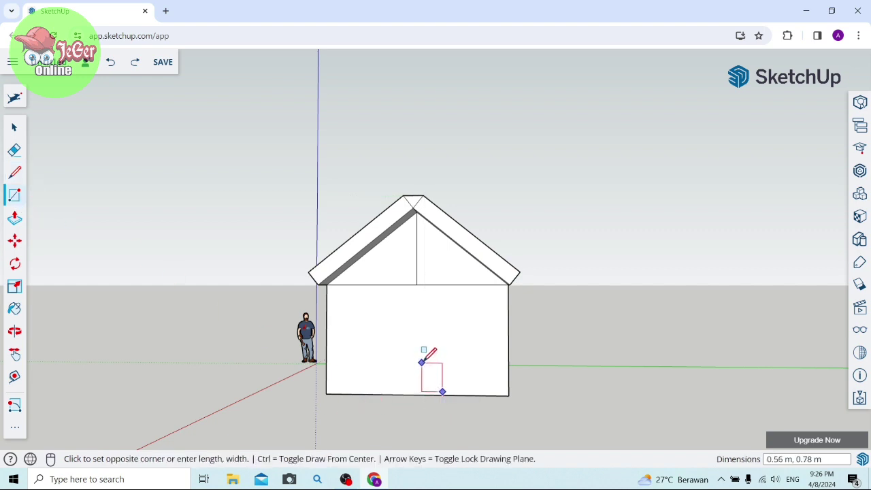
pyautogui.click(423, 357)
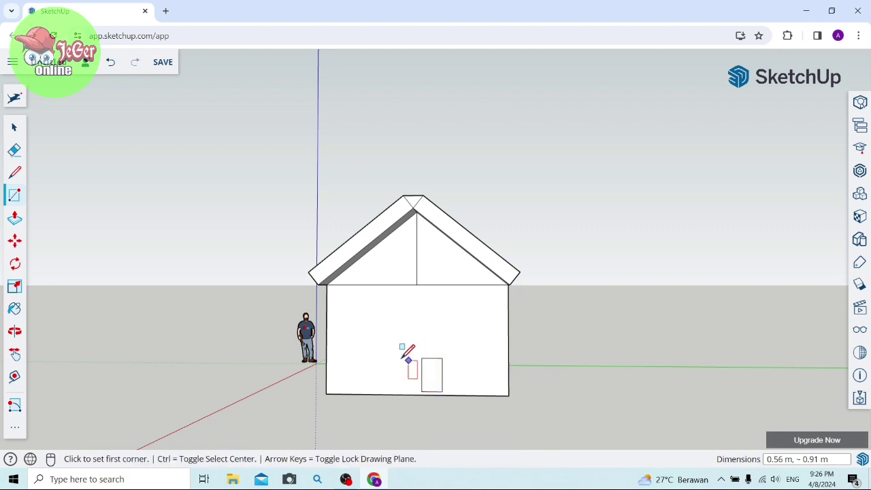
pyautogui.click(110, 64)
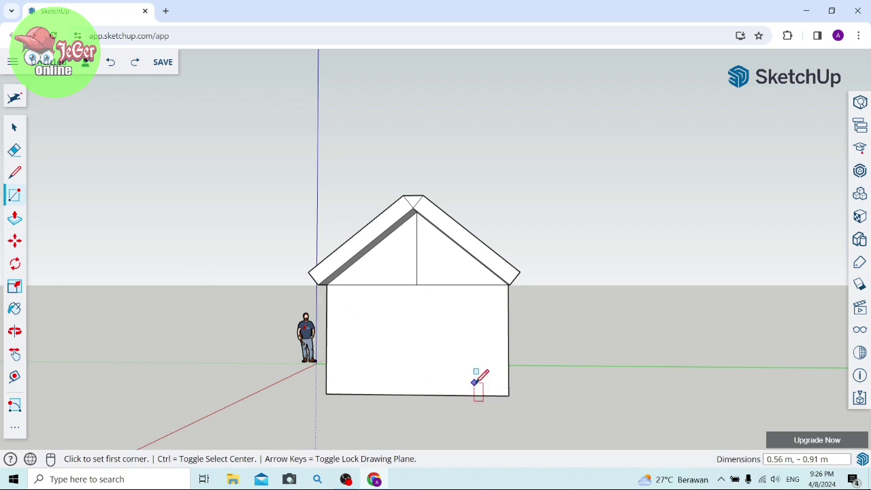
pyautogui.click(460, 387)
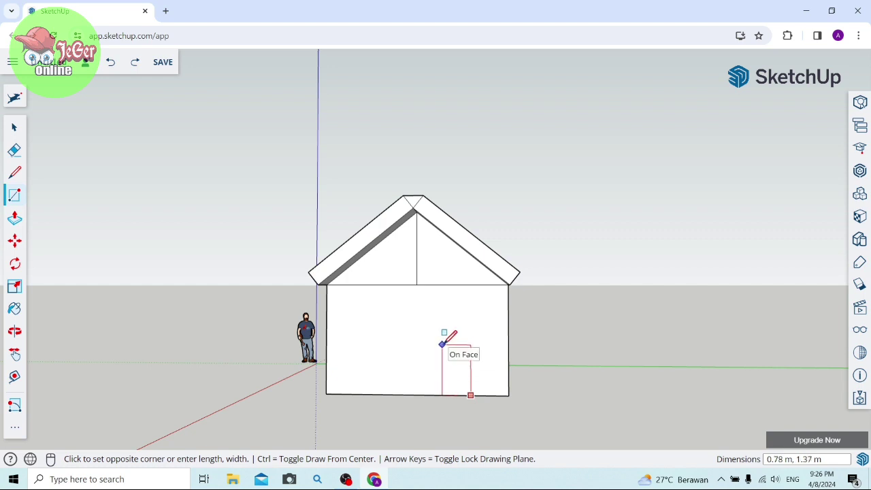
pyautogui.click(440, 345)
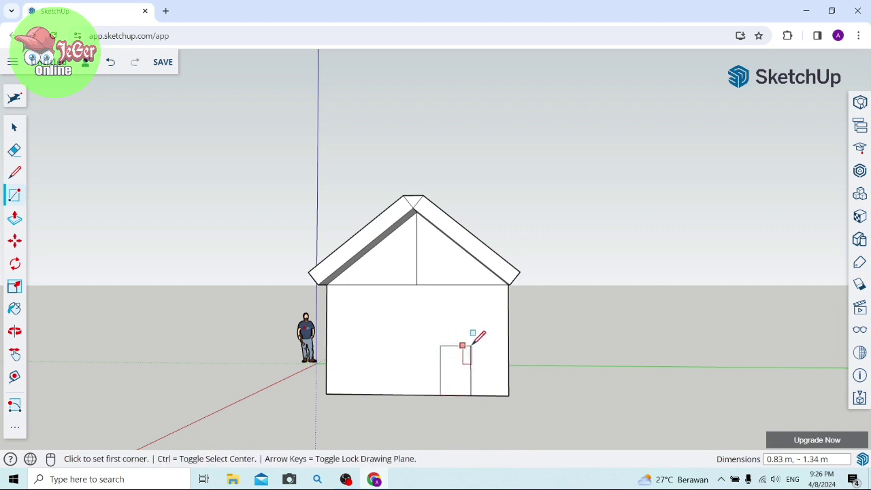
# Delete the door face to open the doorway and orbit to a three-quarter view
pyautogui.click(13, 127)
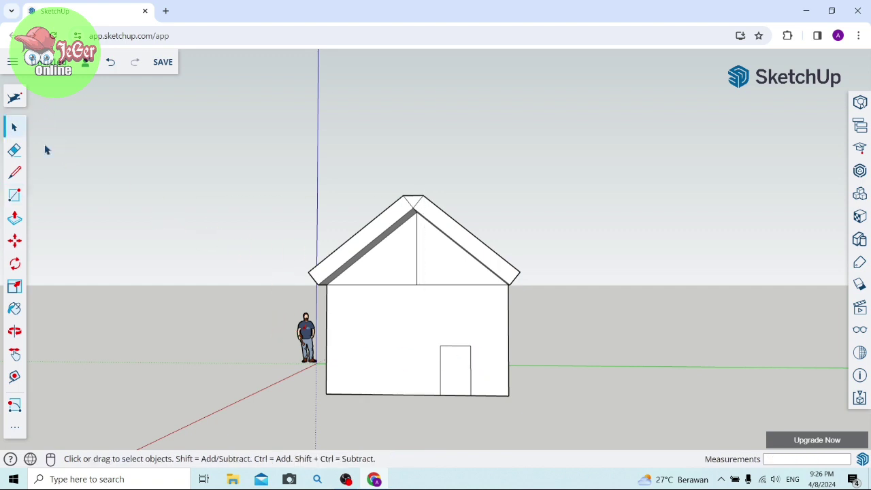
pyautogui.click(453, 383)
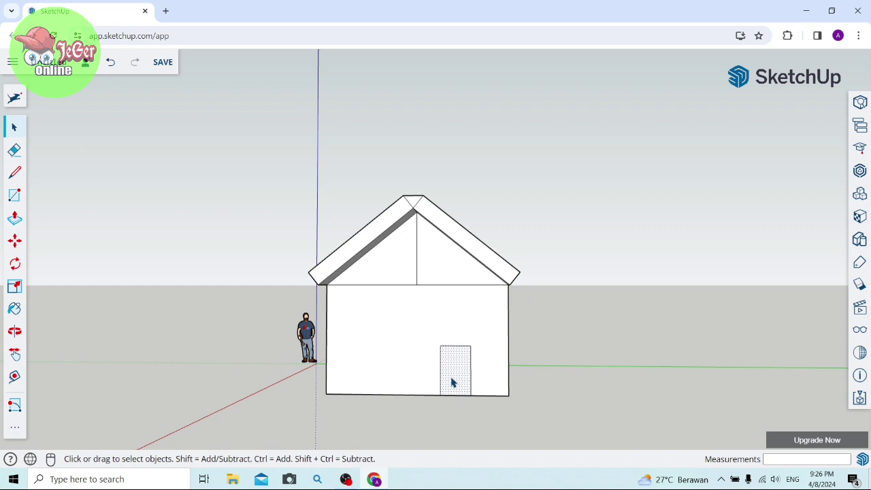
pyautogui.press('Delete')
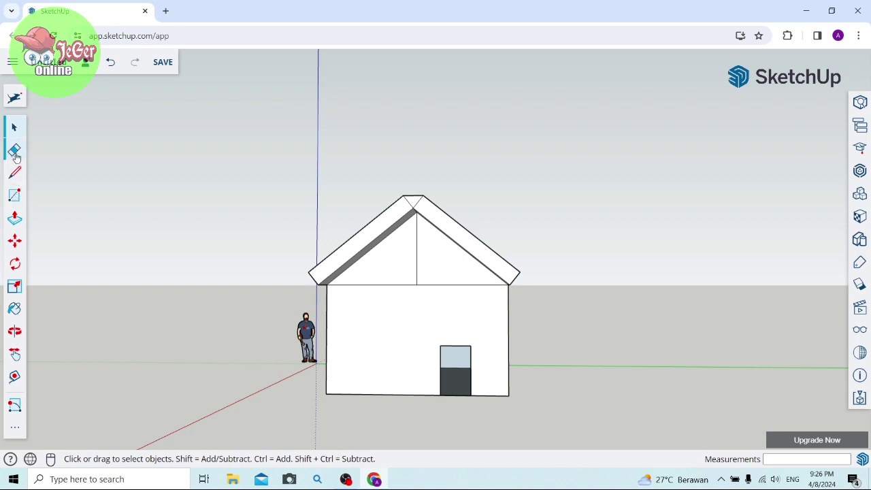
pyautogui.click(16, 332)
pyautogui.moveTo(459, 331)
pyautogui.mouseDown()
pyautogui.moveTo(387, 361)
pyautogui.moveTo(504, 400)
pyautogui.moveTo(427, 401)
pyautogui.moveTo(451, 383)
pyautogui.moveTo(363, 366)
pyautogui.moveTo(352, 322)
pyautogui.moveTo(225, 333)
pyautogui.mouseUp()
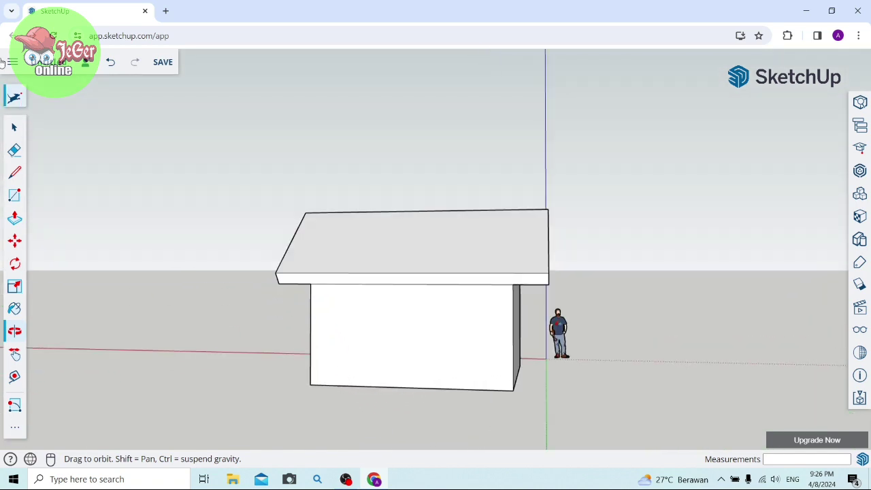
# Draw a door rectangle on the long side wall and delete its face to open it
pyautogui.click(12, 198)
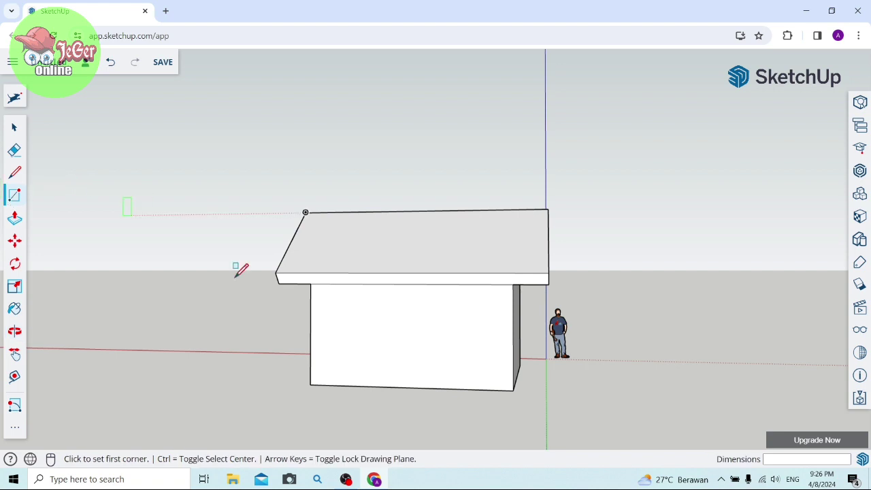
pyautogui.click(472, 389)
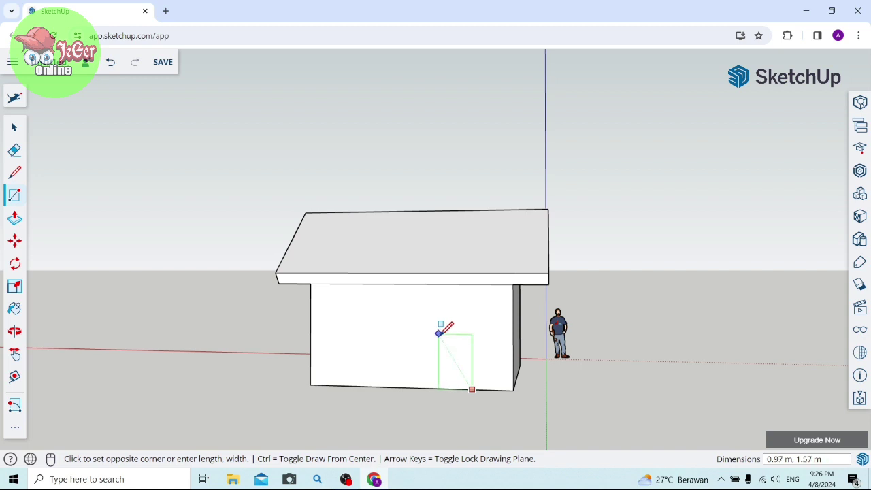
pyautogui.click(438, 335)
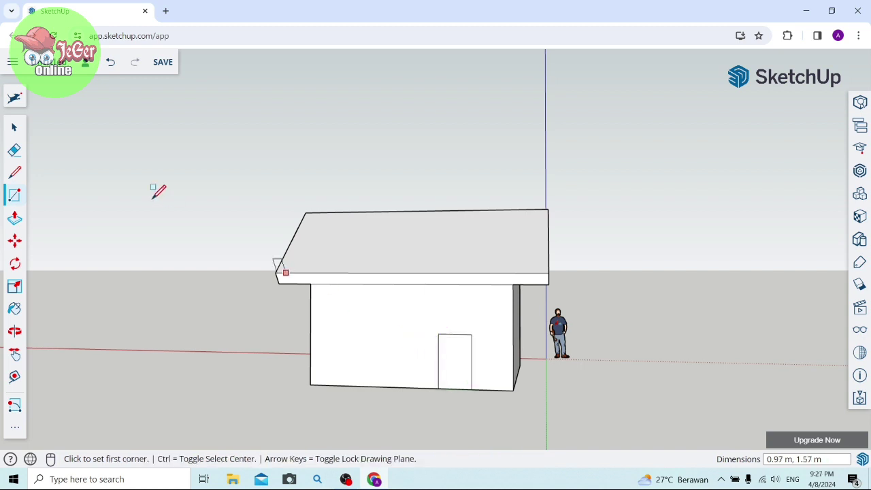
pyautogui.click(14, 127)
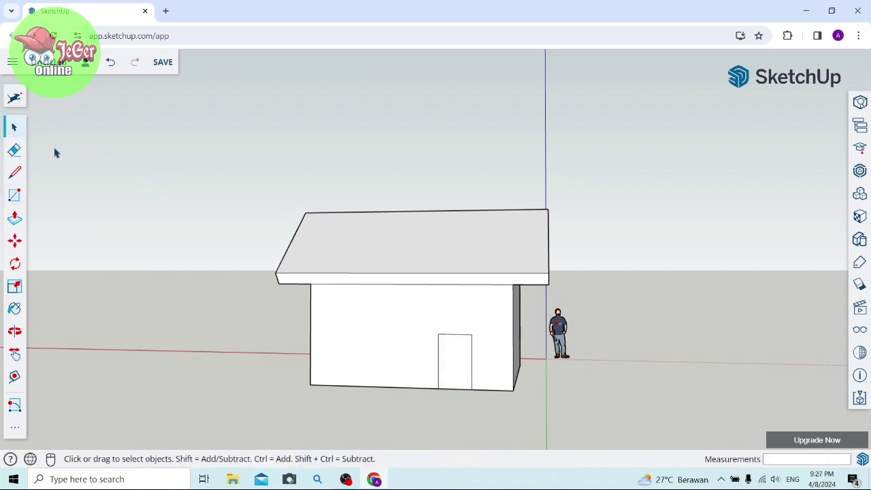
pyautogui.click(449, 353)
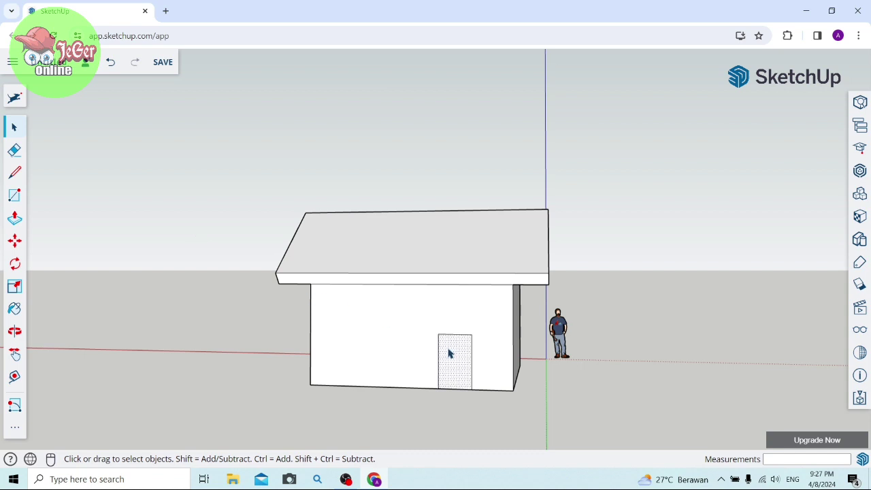
pyautogui.press('Delete')
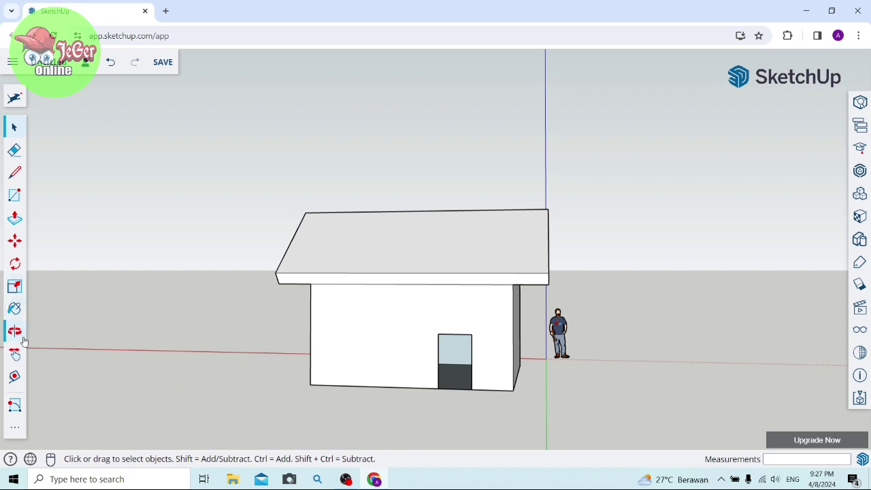
pyautogui.click(20, 337)
# Orbit to show the roof and two walls, then pick Stone Brushed Khaki for painting
pyautogui.moveTo(256, 338)
pyautogui.mouseDown()
pyautogui.moveTo(537, 374)
pyautogui.moveTo(539, 352)
pyautogui.moveTo(581, 348)
pyautogui.moveTo(574, 363)
pyautogui.moveTo(583, 345)
pyautogui.mouseUp()
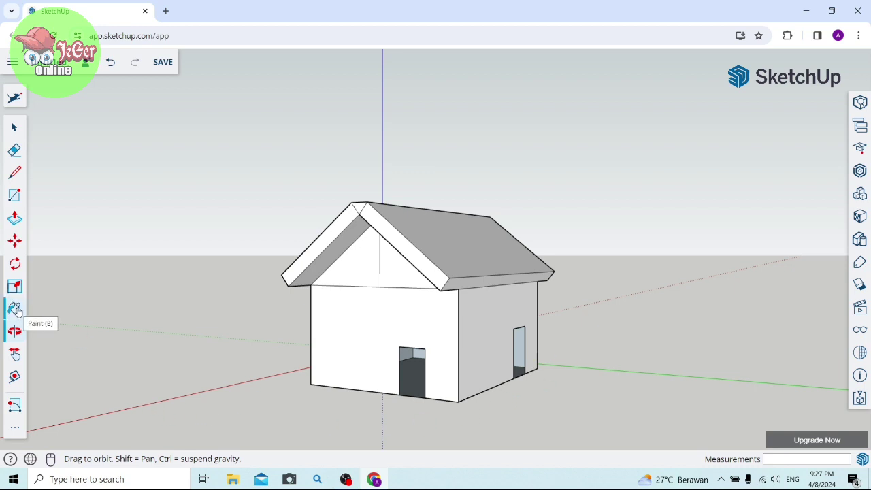
pyautogui.click(15, 309)
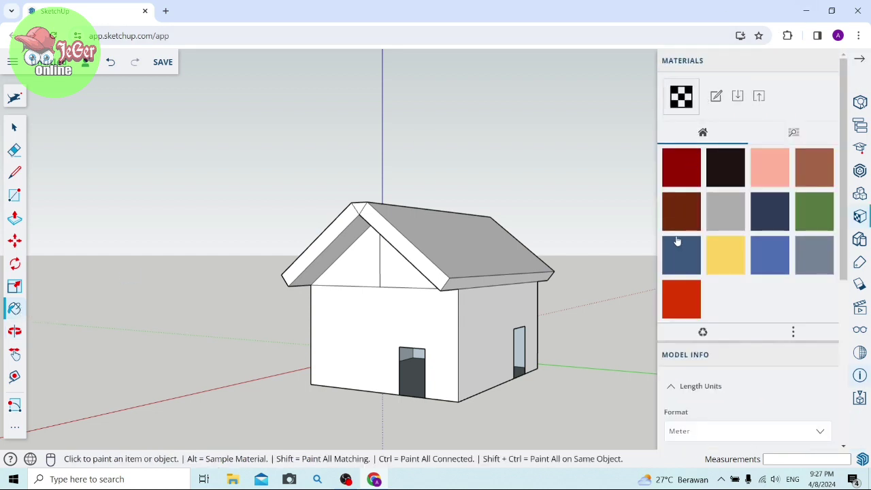
pyautogui.click(795, 134)
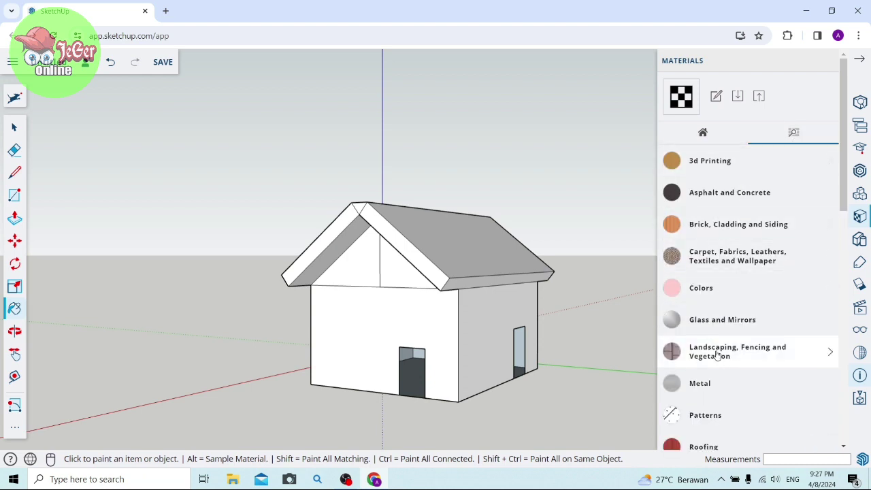
pyautogui.scroll(-1, 736, 291)
pyautogui.scroll(-2, 735, 293)
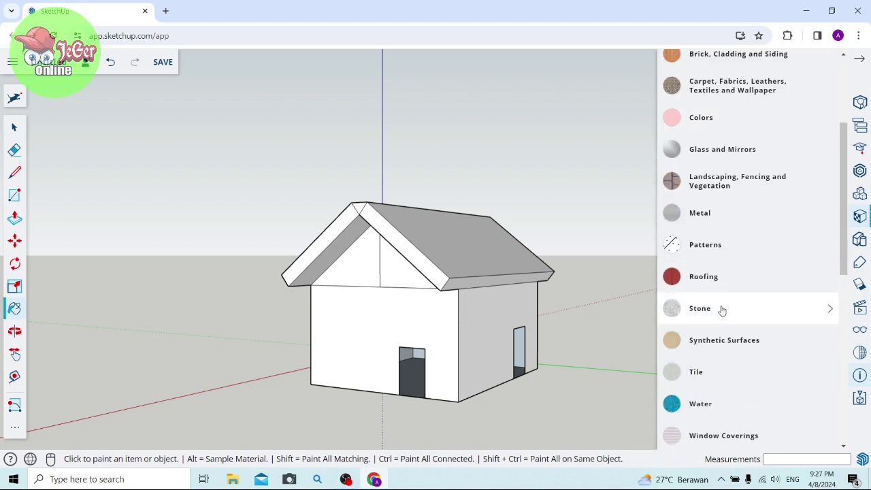
pyautogui.click(722, 311)
pyautogui.scroll(-2, 721, 315)
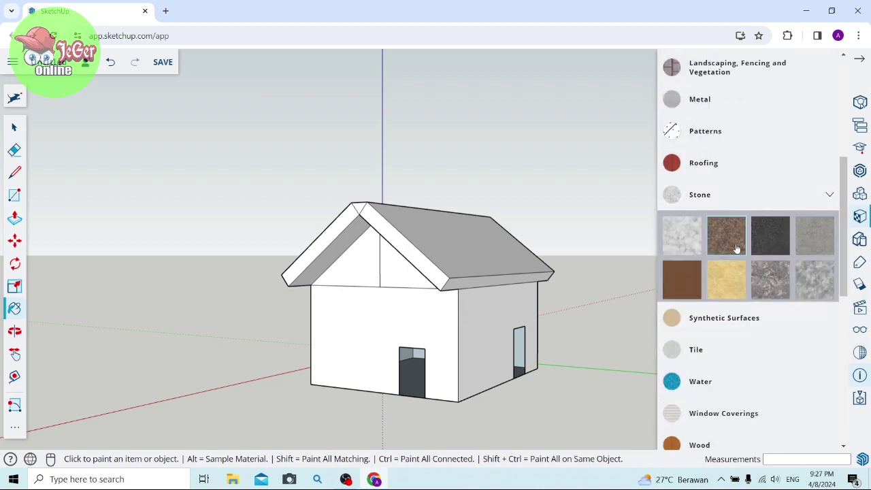
pyautogui.click(720, 278)
# Paint the right side, front and white side walls with khaki stone
pyautogui.click(490, 320)
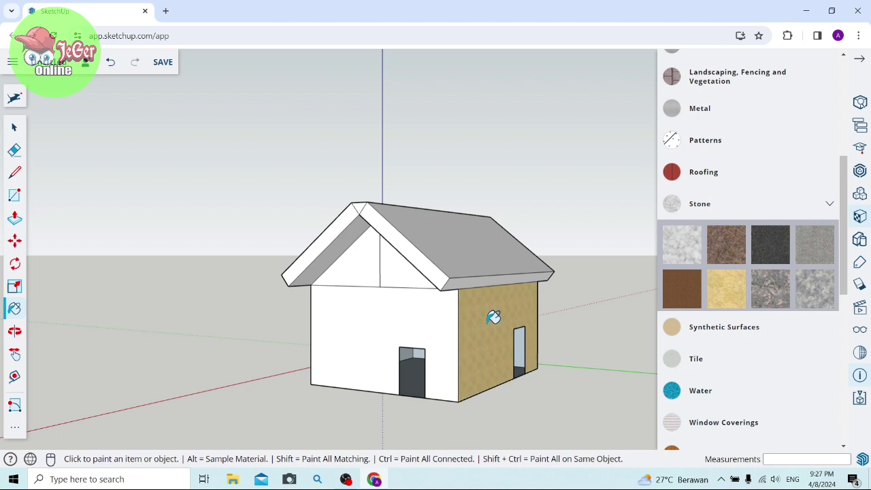
pyautogui.click(373, 312)
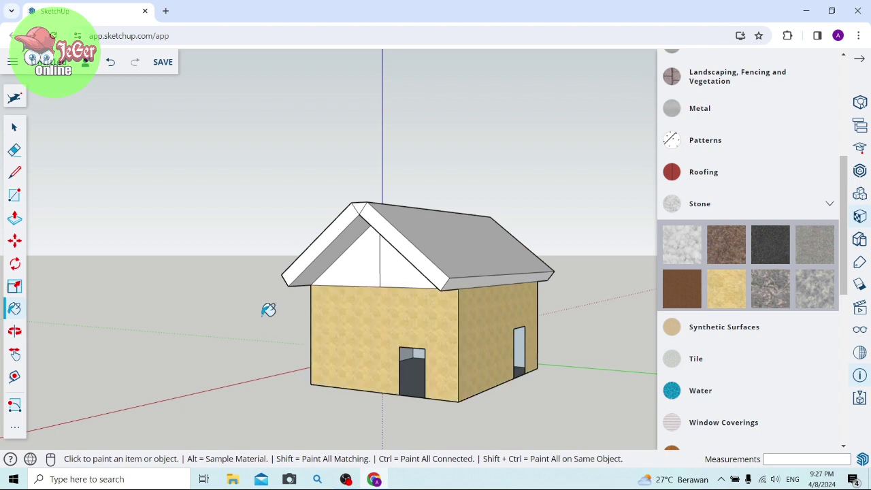
pyautogui.click(16, 330)
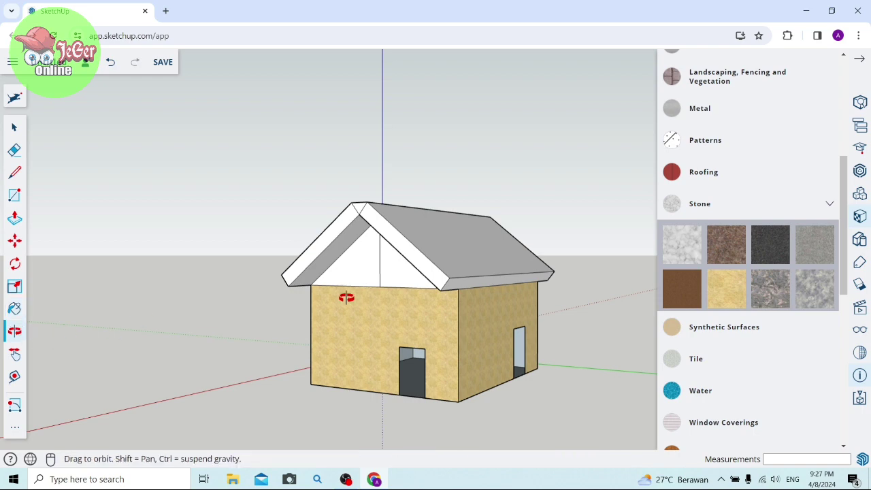
pyautogui.moveTo(346, 298); pyautogui.dragTo(513, 315)
pyautogui.moveTo(366, 340)
pyautogui.mouseDown()
pyautogui.moveTo(456, 334)
pyautogui.moveTo(585, 294)
pyautogui.mouseUp()
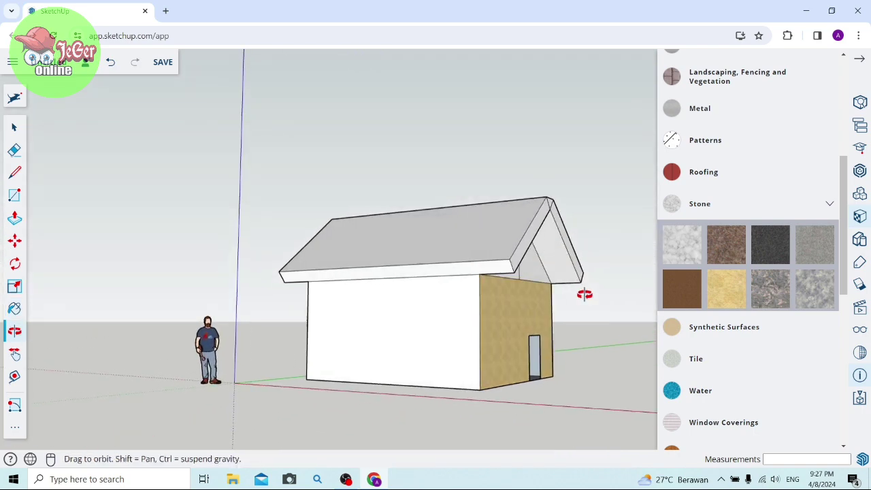
pyautogui.click(736, 293)
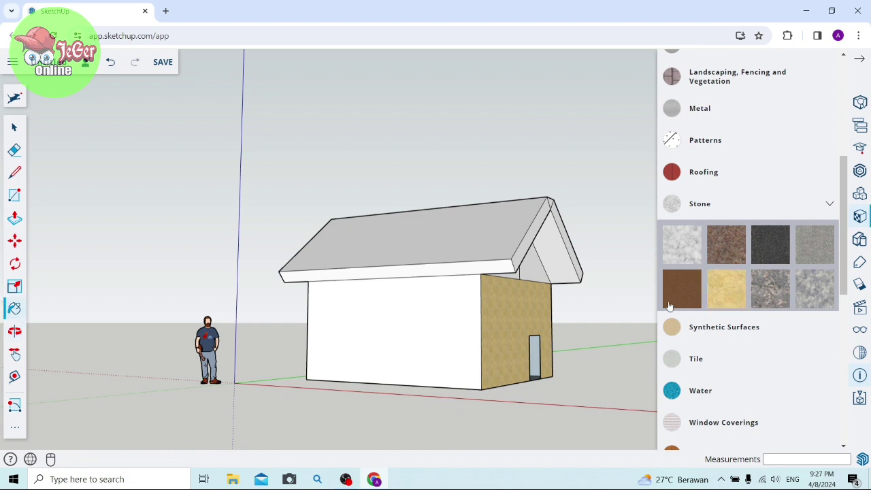
pyautogui.click(452, 323)
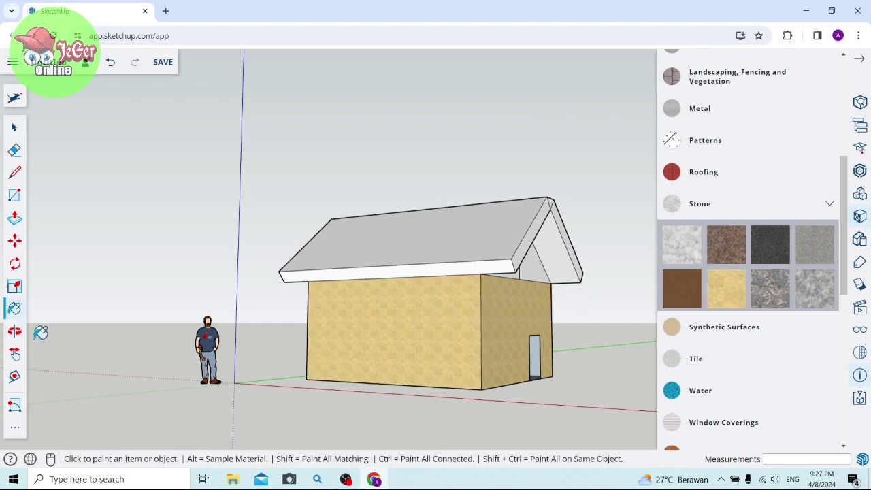
# Paint the last white wall khaki stone and orbit to face the gable end with the door
pyautogui.click(15, 331)
pyautogui.moveTo(261, 348)
pyautogui.mouseDown()
pyautogui.moveTo(501, 314)
pyautogui.moveTo(211, 313)
pyautogui.moveTo(278, 336)
pyautogui.moveTo(476, 342)
pyautogui.mouseUp()
pyautogui.click(731, 304)
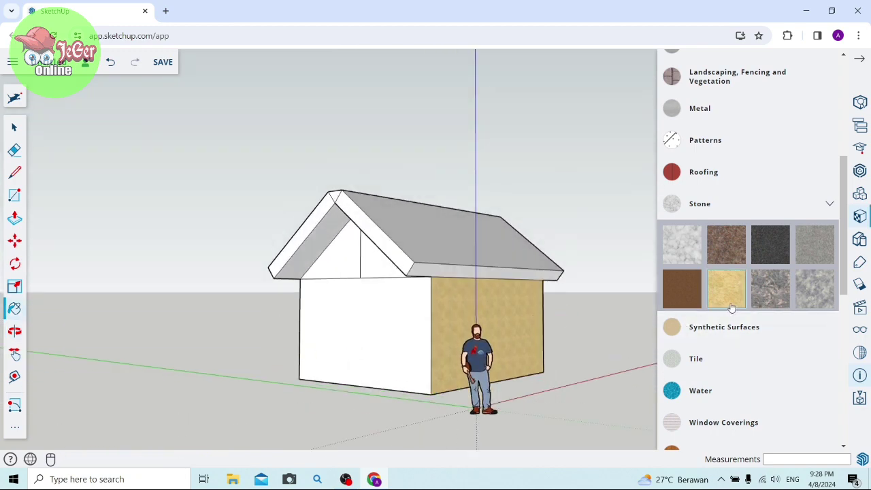
pyautogui.click(381, 331)
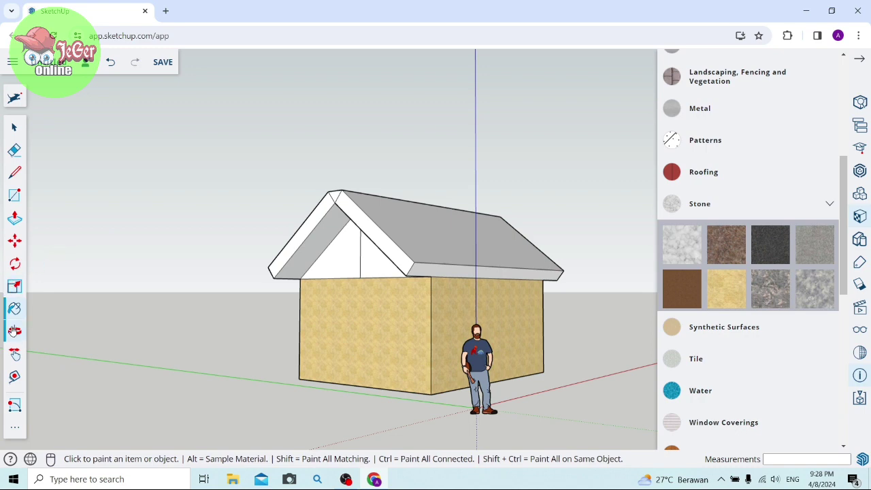
pyautogui.click(14, 330)
pyautogui.moveTo(340, 302)
pyautogui.mouseDown()
pyautogui.moveTo(195, 311)
pyautogui.moveTo(480, 345)
pyautogui.moveTo(466, 375)
pyautogui.moveTo(278, 374)
pyautogui.mouseUp()
pyautogui.moveTo(534, 366)
pyautogui.mouseDown()
pyautogui.moveTo(422, 381)
pyautogui.moveTo(282, 331)
pyautogui.moveTo(409, 379)
pyautogui.moveTo(408, 346)
pyautogui.moveTo(379, 336)
pyautogui.mouseUp()
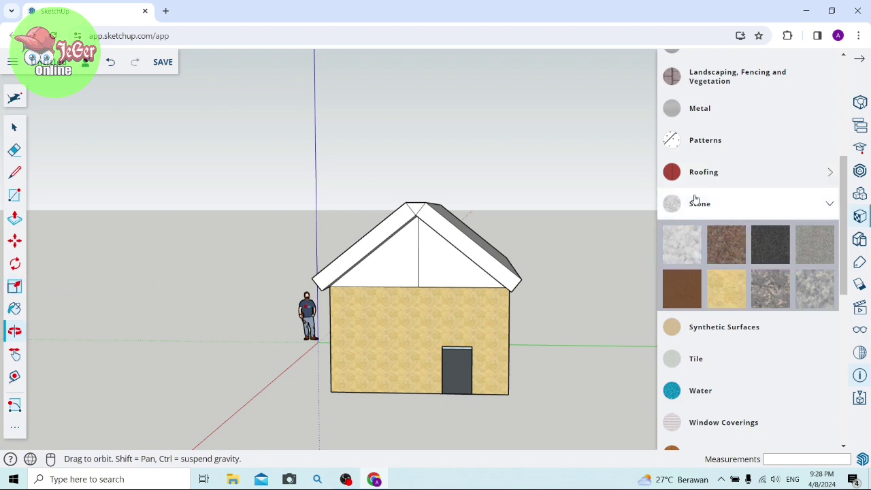
# Paint both gable triangles and the right roof-edge underside with white marble stone
pyautogui.click(671, 246)
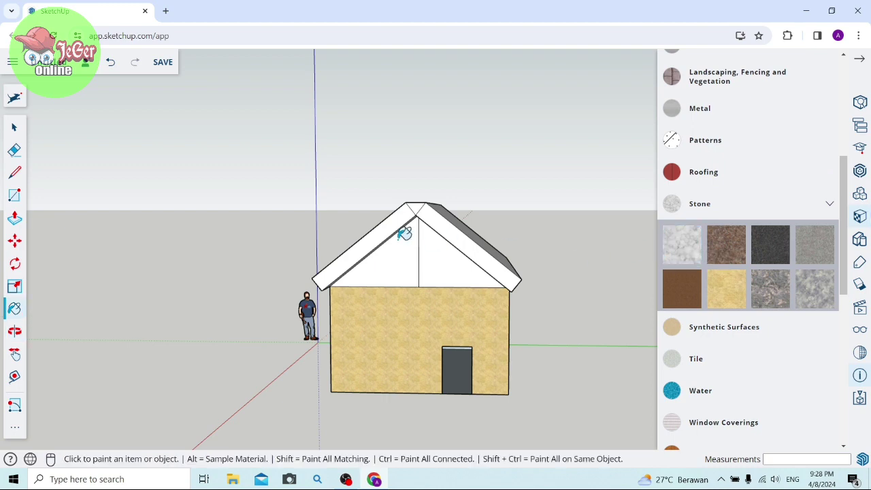
pyautogui.click(444, 264)
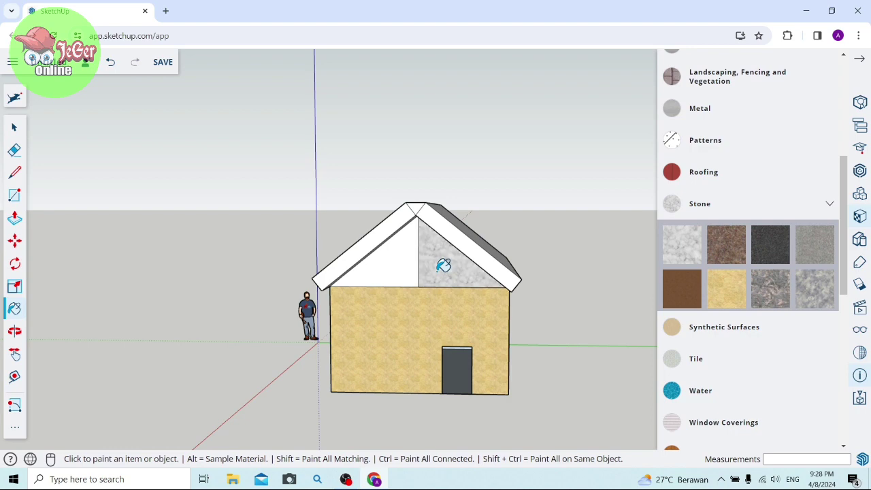
pyautogui.click(412, 258)
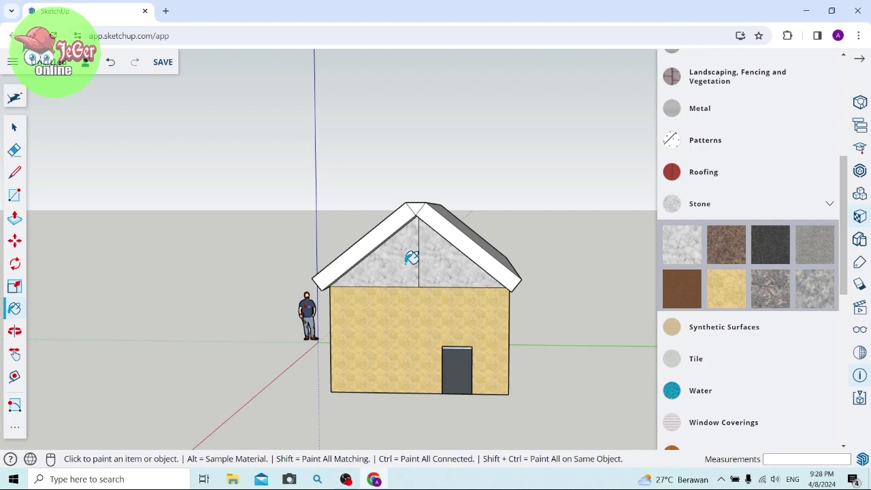
pyautogui.click(15, 334)
pyautogui.moveTo(186, 343)
pyautogui.mouseDown()
pyautogui.moveTo(331, 288)
pyautogui.moveTo(350, 258)
pyautogui.moveTo(511, 257)
pyautogui.mouseUp()
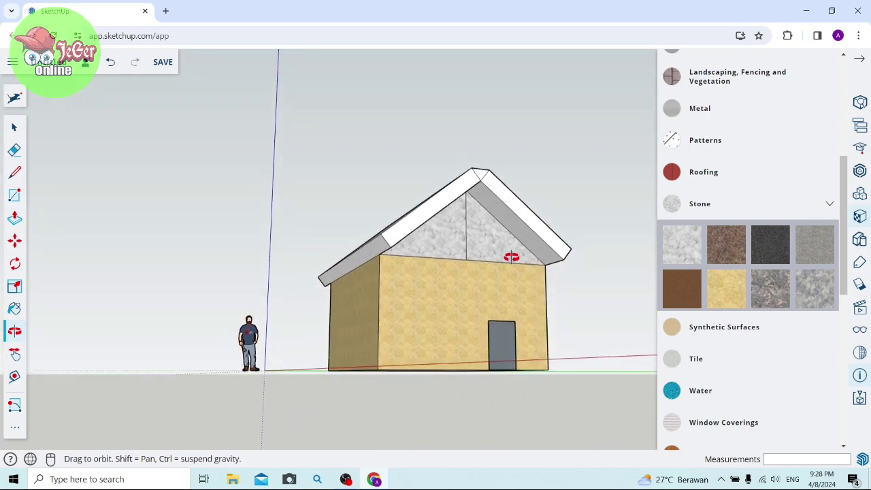
pyautogui.click(673, 235)
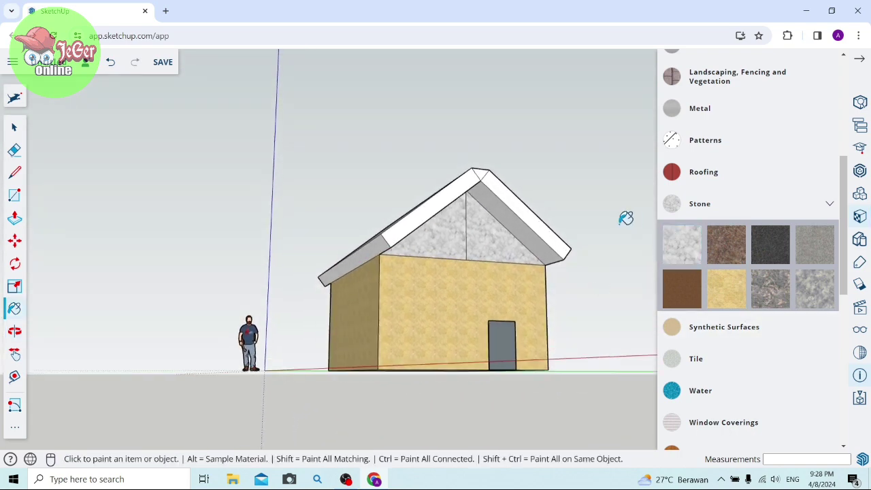
pyautogui.click(537, 233)
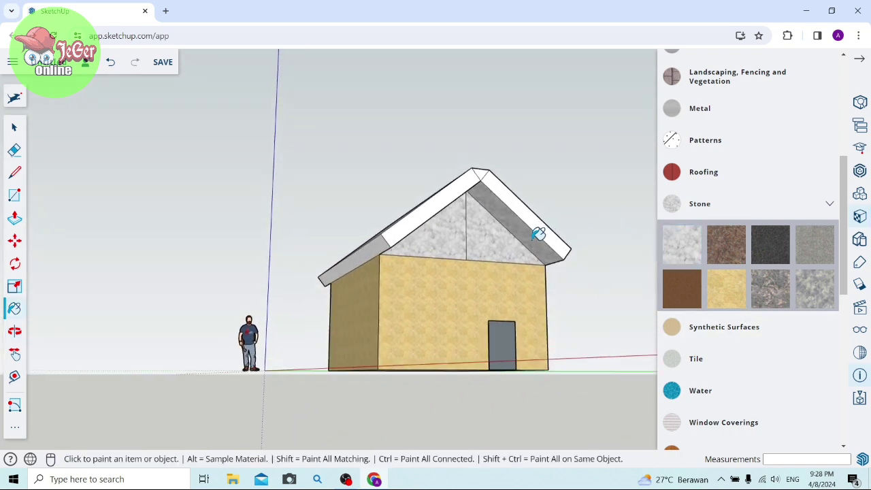
# Repaint the left gable triangle with white marble from a head-on view
pyautogui.click(15, 337)
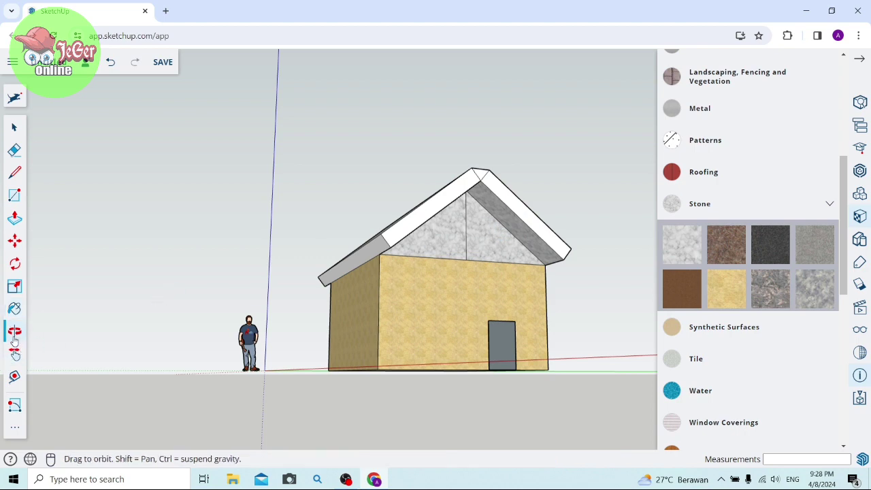
pyautogui.moveTo(371, 303); pyautogui.dragTo(258, 291)
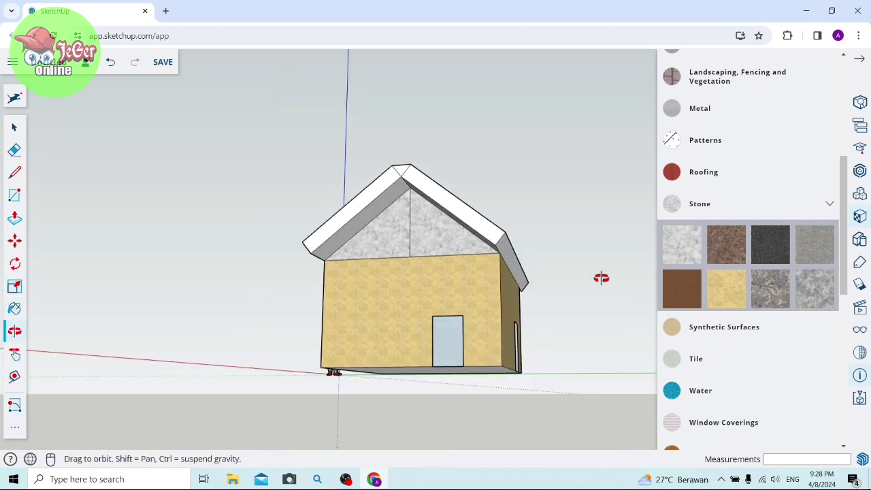
pyautogui.click(670, 259)
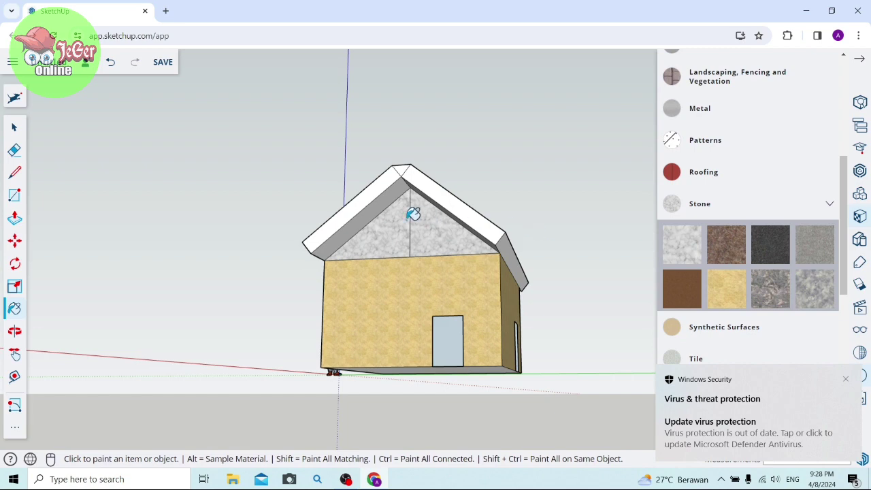
pyautogui.click(379, 213)
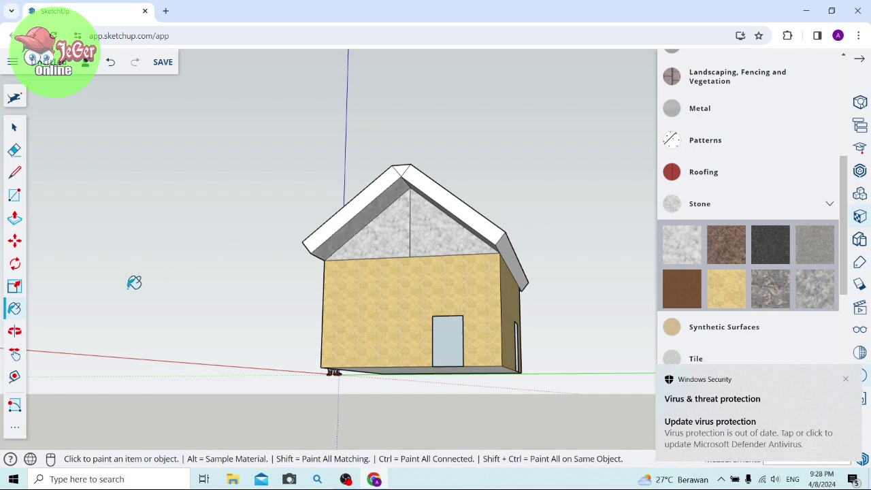
# Paint the opposite end's gable triangles and roof-edge undersides white marble
pyautogui.click(15, 330)
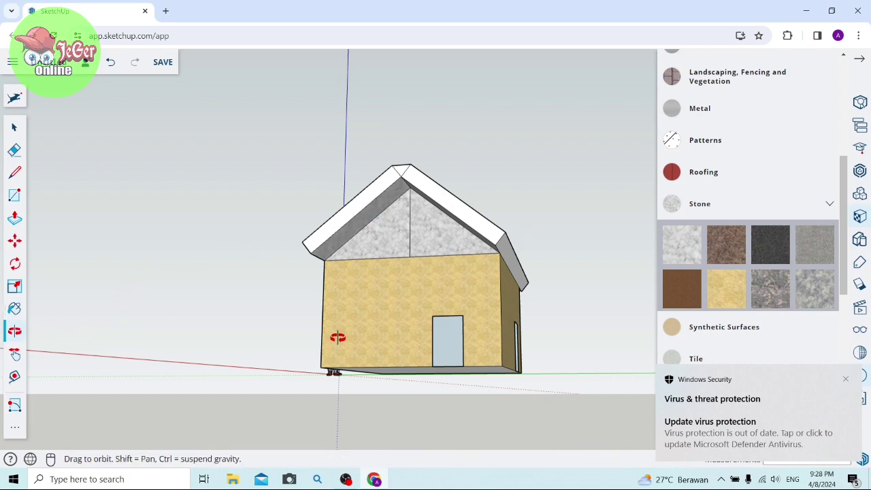
pyautogui.moveTo(338, 337)
pyautogui.mouseDown()
pyautogui.moveTo(414, 364)
pyautogui.moveTo(560, 379)
pyautogui.moveTo(345, 373)
pyautogui.moveTo(558, 354)
pyautogui.moveTo(471, 324)
pyautogui.moveTo(436, 324)
pyautogui.moveTo(499, 301)
pyautogui.moveTo(571, 312)
pyautogui.mouseUp()
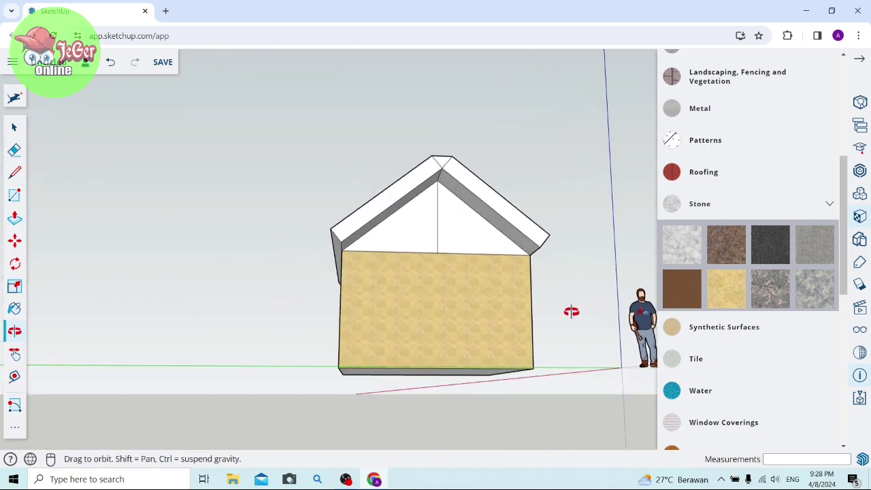
pyautogui.click(683, 255)
pyautogui.click(452, 219)
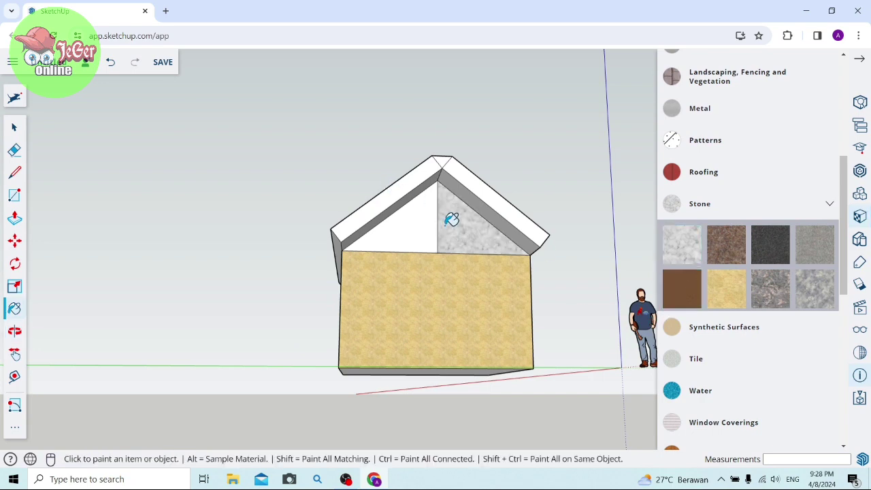
pyautogui.click(413, 221)
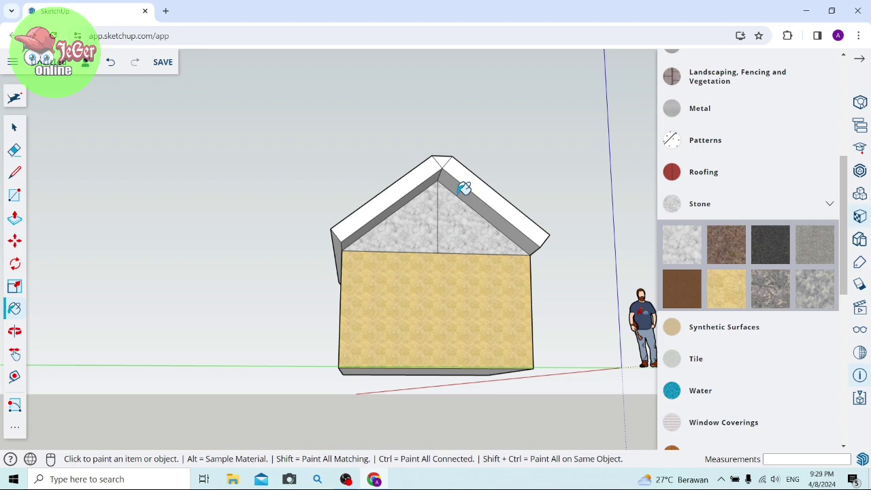
pyautogui.click(463, 189)
pyautogui.click(428, 185)
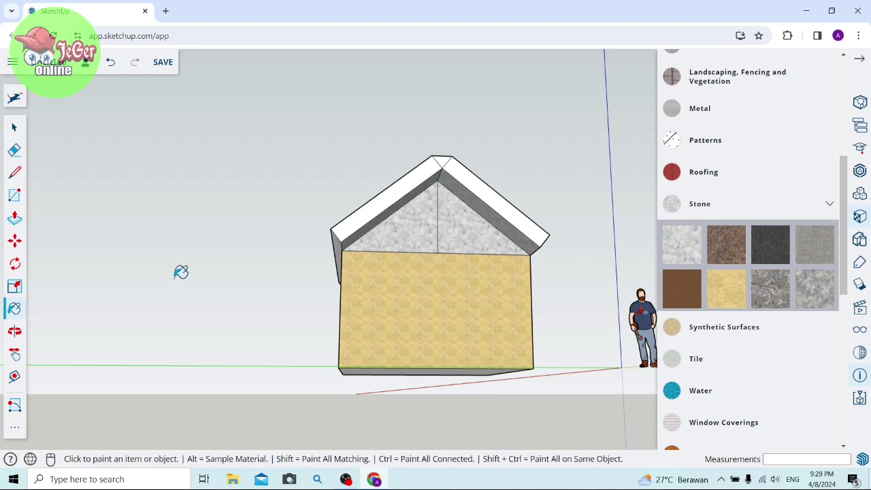
pyautogui.click(14, 330)
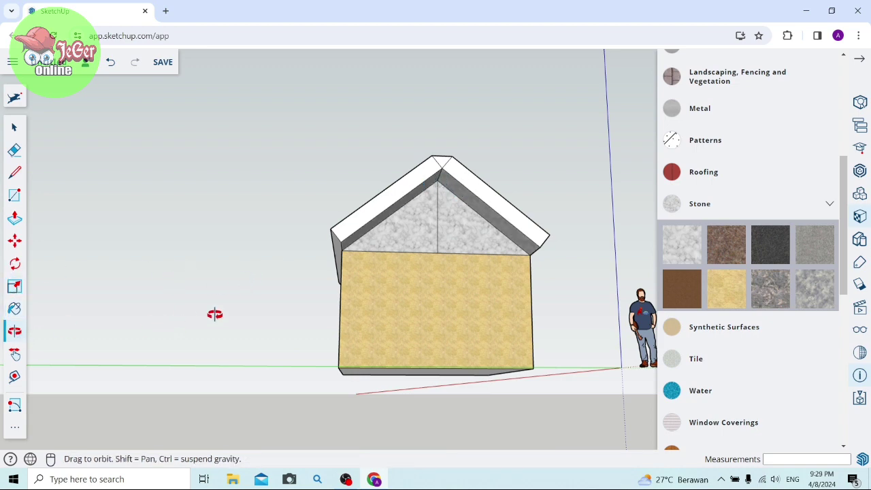
pyautogui.moveTo(435, 274); pyautogui.dragTo(360, 344)
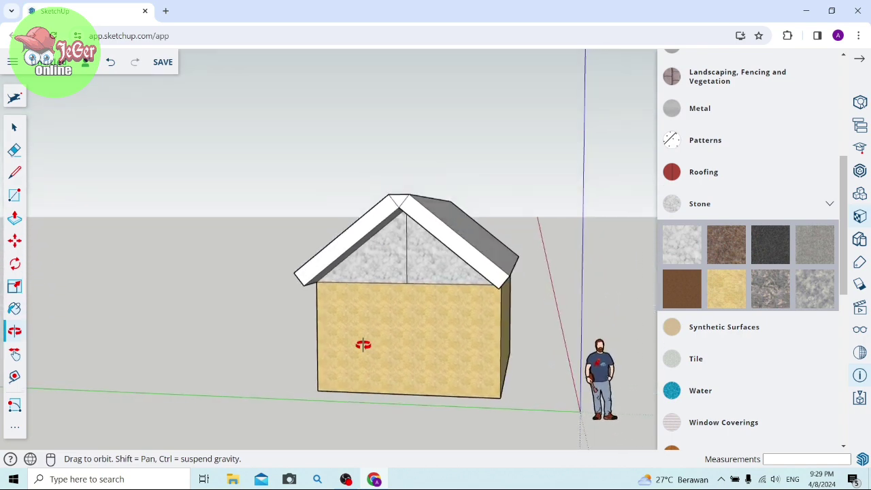
pyautogui.moveTo(412, 315)
pyautogui.mouseDown()
pyautogui.moveTo(373, 339)
pyautogui.moveTo(395, 338)
pyautogui.moveTo(402, 361)
pyautogui.moveTo(461, 353)
pyautogui.mouseUp()
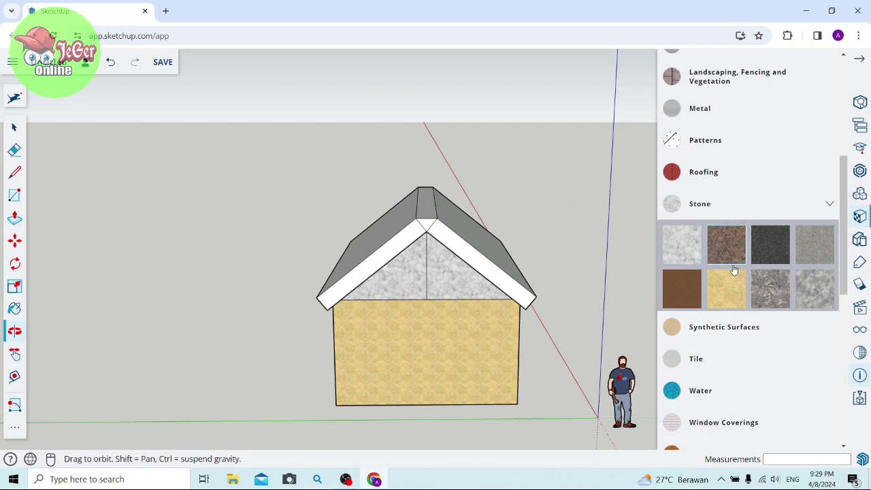
# Pick orange Plastic Red from 3d Printing and paint the right and left roof trim boards
pyautogui.scroll(-2, 734, 271)
pyautogui.scroll(5, 734, 270)
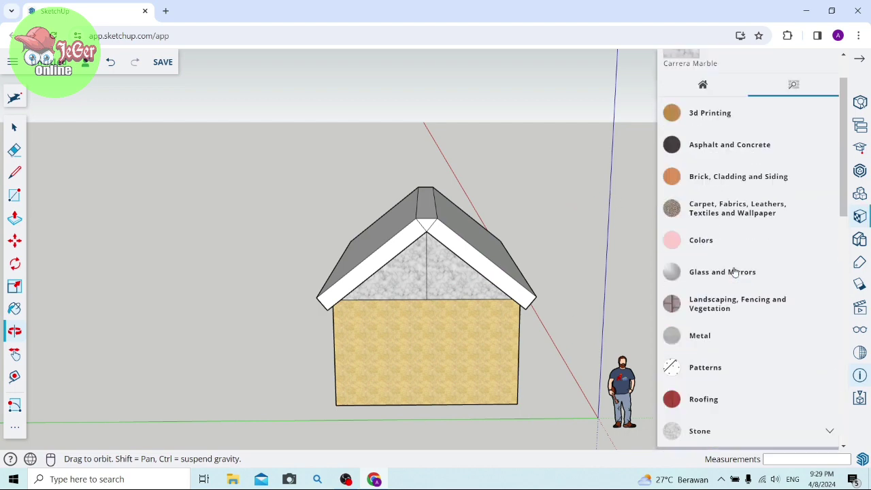
pyautogui.scroll(2, 735, 272)
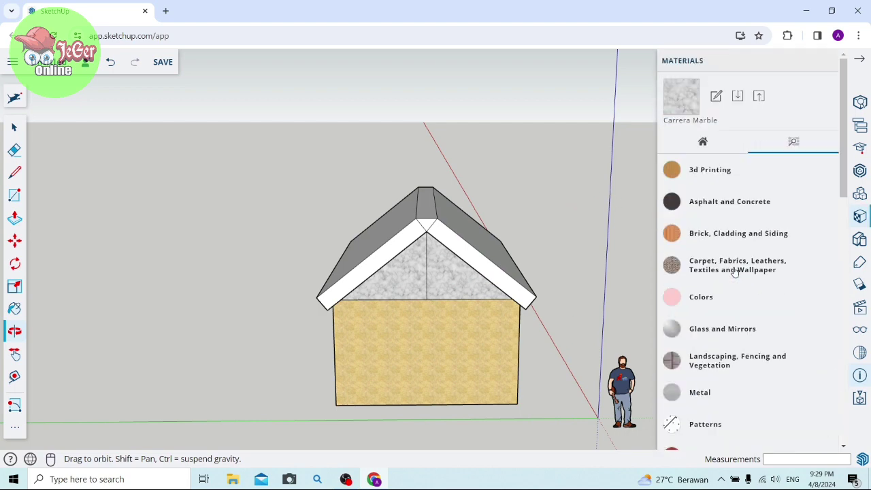
pyautogui.click(732, 169)
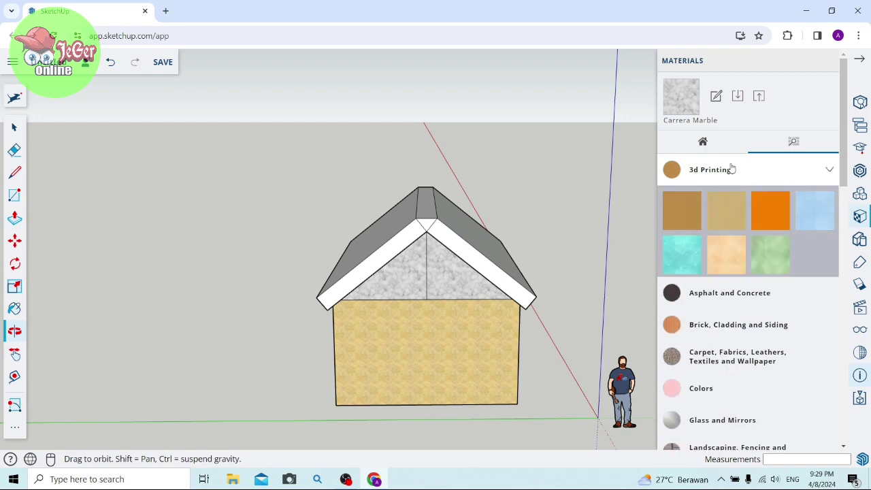
pyautogui.click(769, 218)
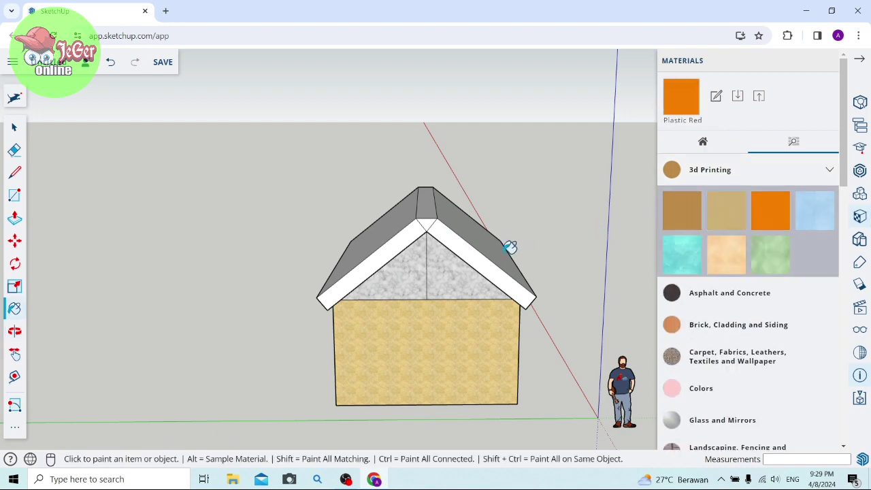
pyautogui.click(486, 258)
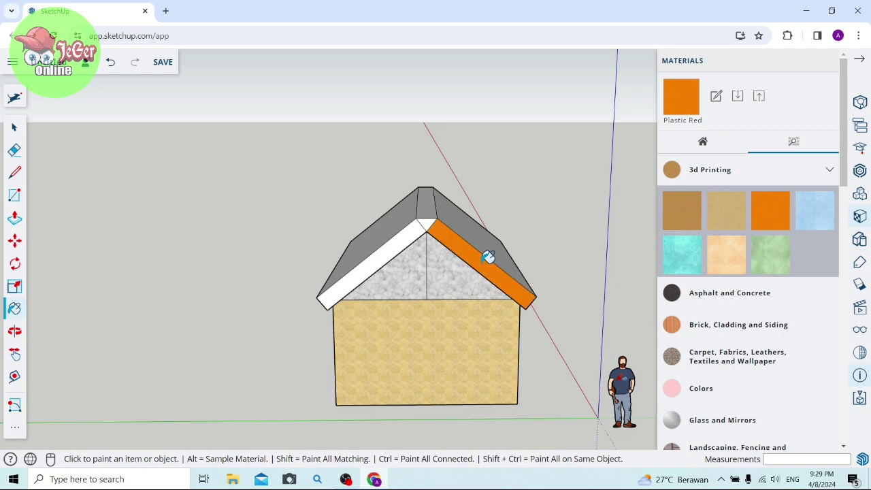
pyautogui.click(414, 228)
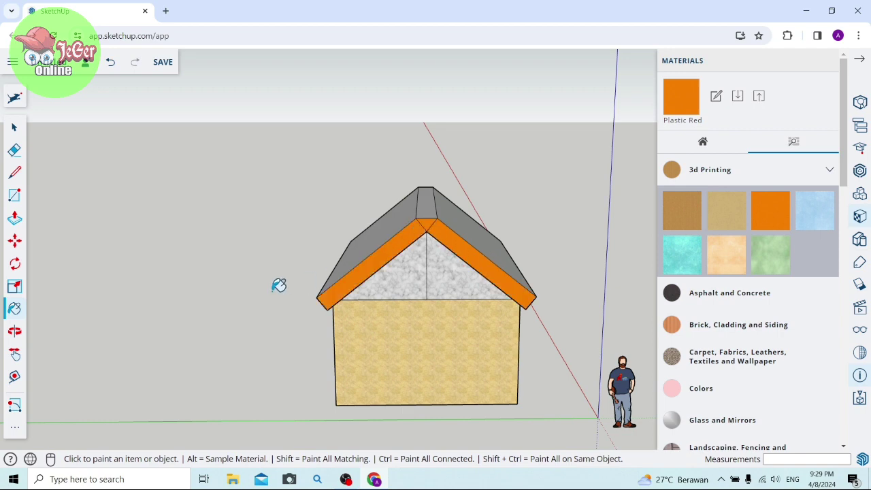
# Paint the ridge triangle and both slopes' front trim orange
pyautogui.click(10, 330)
pyautogui.moveTo(205, 288)
pyautogui.mouseDown()
pyautogui.moveTo(388, 360)
pyautogui.moveTo(374, 324)
pyautogui.moveTo(531, 315)
pyautogui.moveTo(377, 322)
pyautogui.moveTo(340, 292)
pyautogui.moveTo(437, 272)
pyautogui.moveTo(467, 243)
pyautogui.moveTo(565, 282)
pyautogui.moveTo(511, 240)
pyautogui.mouseUp()
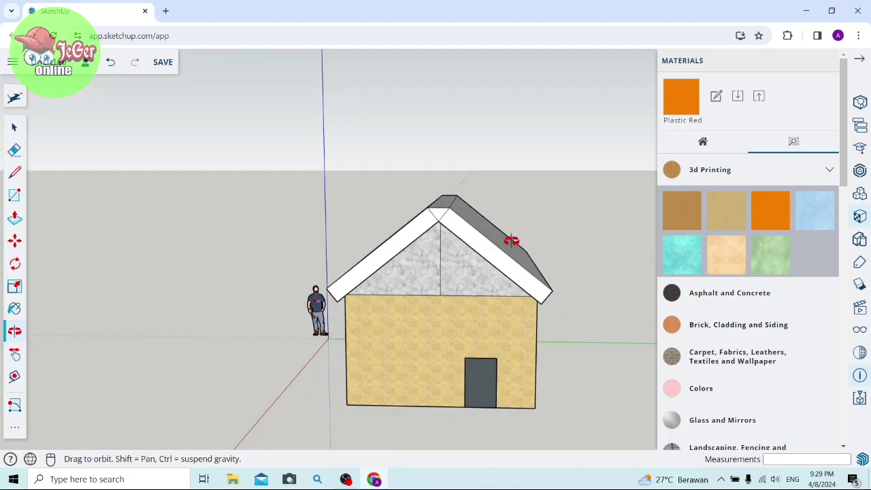
pyautogui.click(769, 212)
pyautogui.click(439, 212)
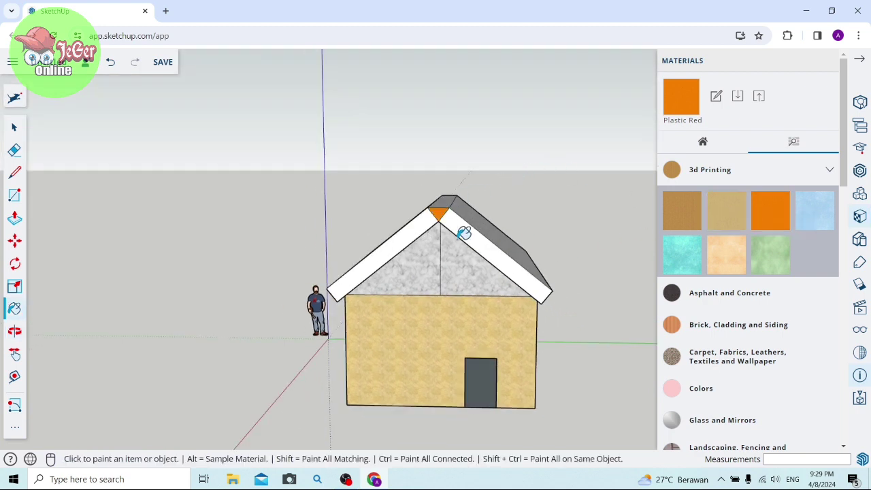
pyautogui.click(467, 228)
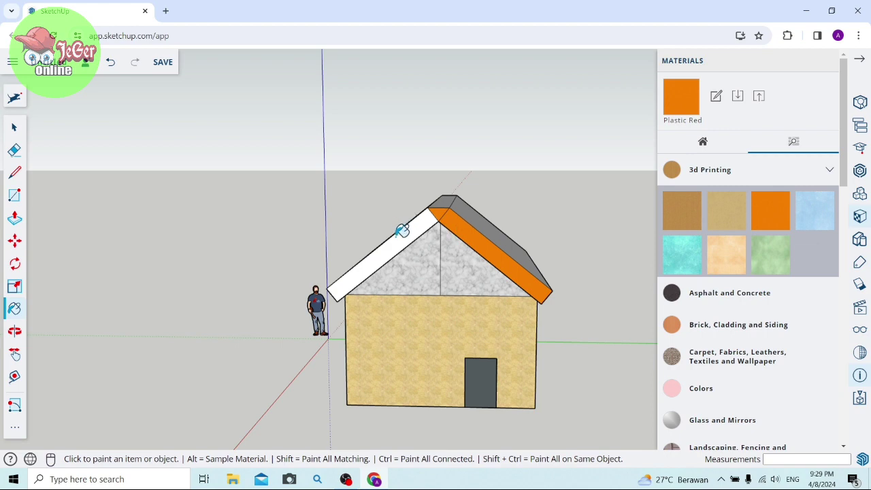
pyautogui.click(400, 233)
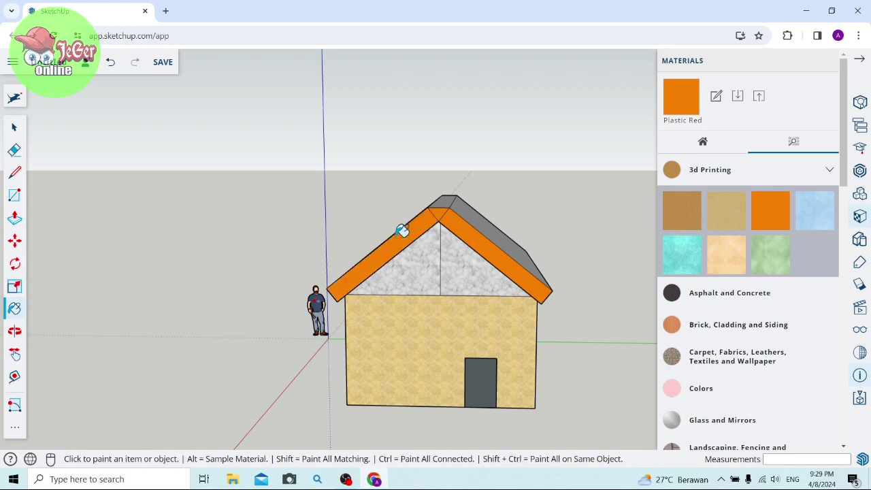
# Paint both long eave trims orange, orbiting around the house
pyautogui.click(15, 330)
pyautogui.moveTo(422, 326)
pyautogui.mouseDown()
pyautogui.moveTo(510, 306)
pyautogui.moveTo(436, 369)
pyautogui.mouseUp()
pyautogui.moveTo(360, 343)
pyautogui.mouseDown()
pyautogui.moveTo(465, 330)
pyautogui.moveTo(486, 287)
pyautogui.mouseUp()
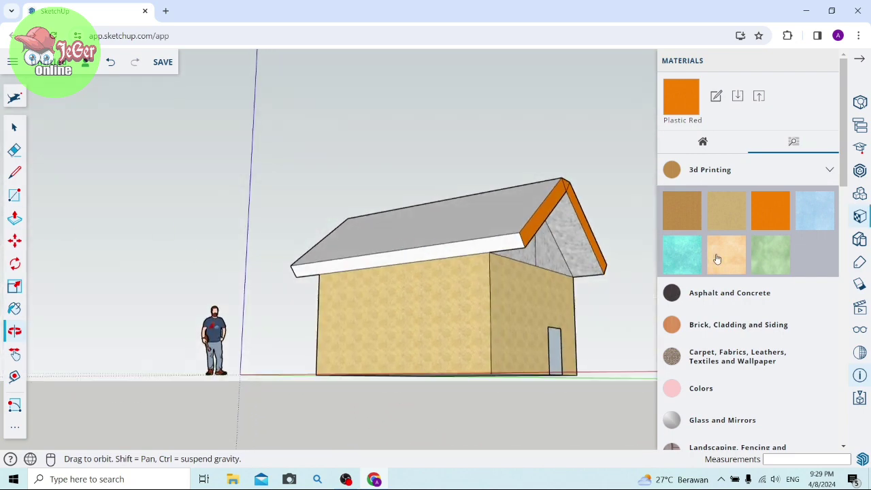
pyautogui.click(468, 252)
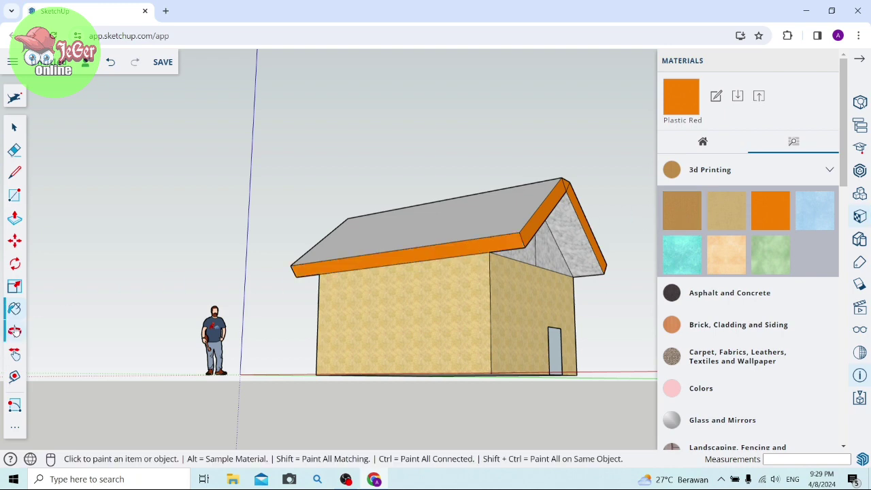
pyautogui.click(15, 331)
pyautogui.moveTo(262, 311)
pyautogui.mouseDown()
pyautogui.moveTo(450, 321)
pyautogui.moveTo(547, 306)
pyautogui.moveTo(410, 272)
pyautogui.moveTo(406, 308)
pyautogui.moveTo(583, 289)
pyautogui.mouseUp()
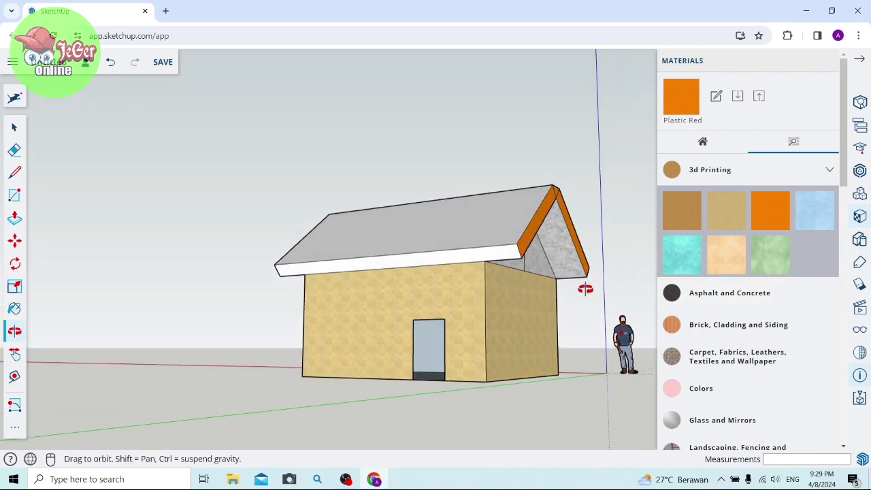
pyautogui.click(755, 217)
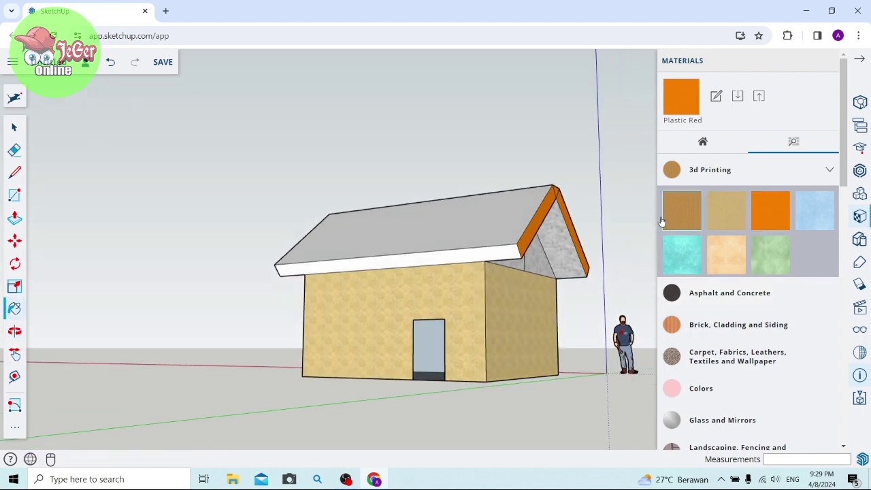
pyautogui.click(511, 255)
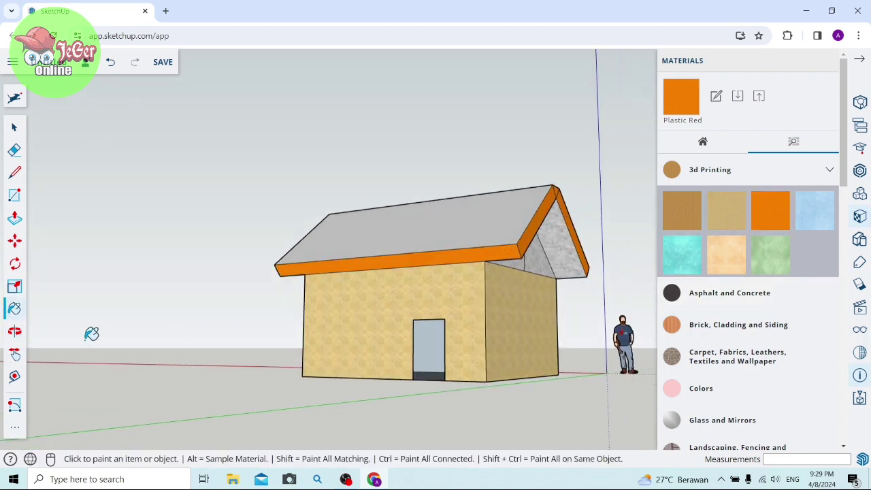
pyautogui.click(14, 333)
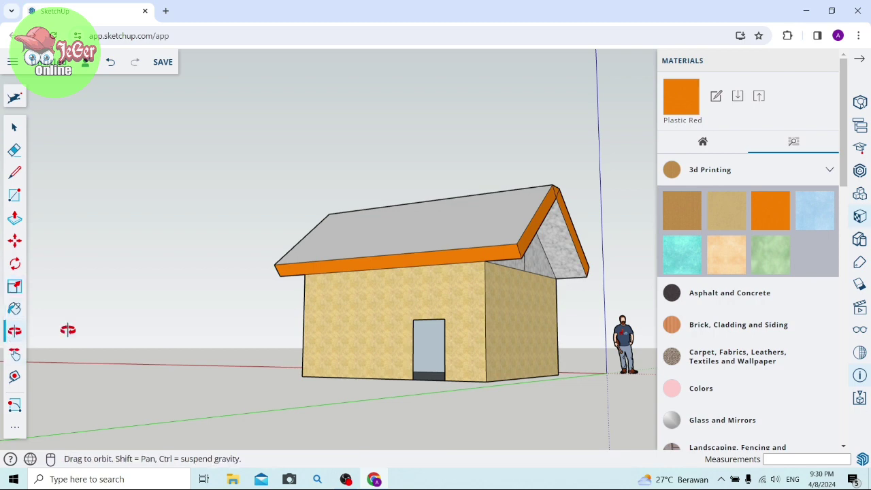
pyautogui.moveTo(528, 227)
pyautogui.mouseDown()
pyautogui.moveTo(455, 299)
pyautogui.moveTo(564, 243)
pyautogui.moveTo(452, 321)
pyautogui.moveTo(335, 311)
pyautogui.moveTo(379, 301)
pyautogui.mouseUp()
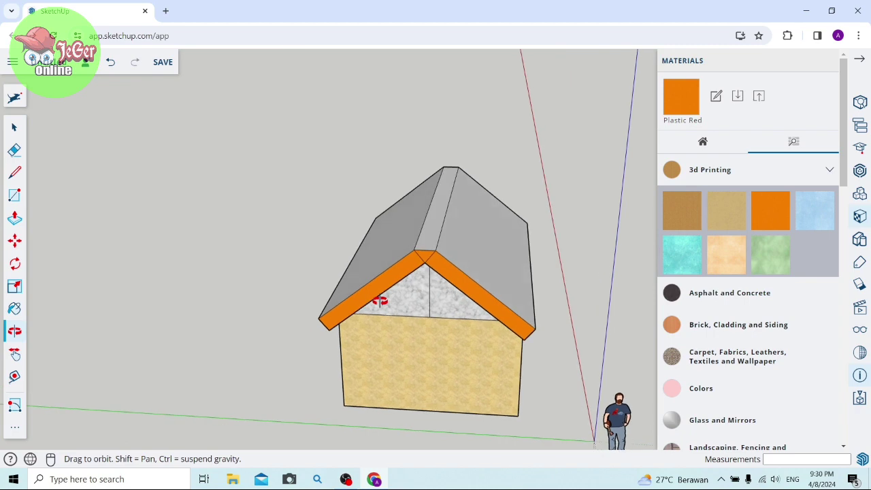
# Paint the ridge and both roof slopes with the dark red Roofing tile, then close the materials panel
pyautogui.scroll(-2, 773, 308)
pyautogui.scroll(-3, 772, 308)
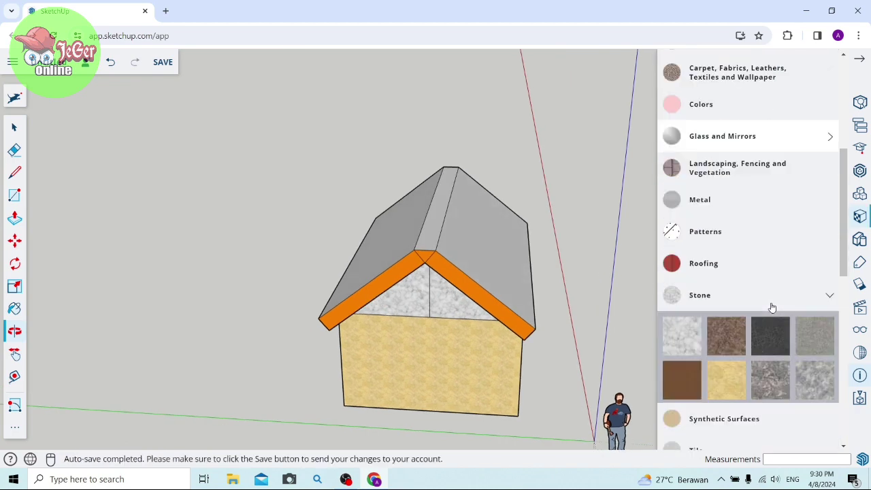
pyautogui.click(706, 264)
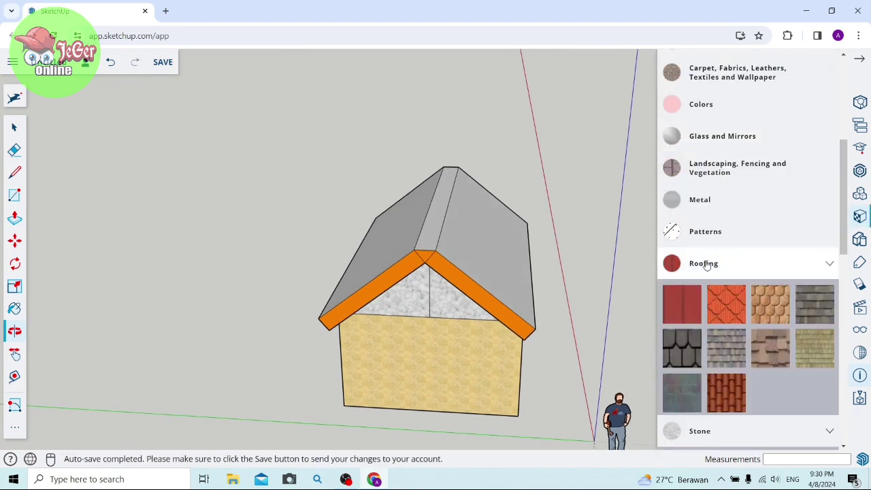
pyautogui.scroll(-1, 751, 286)
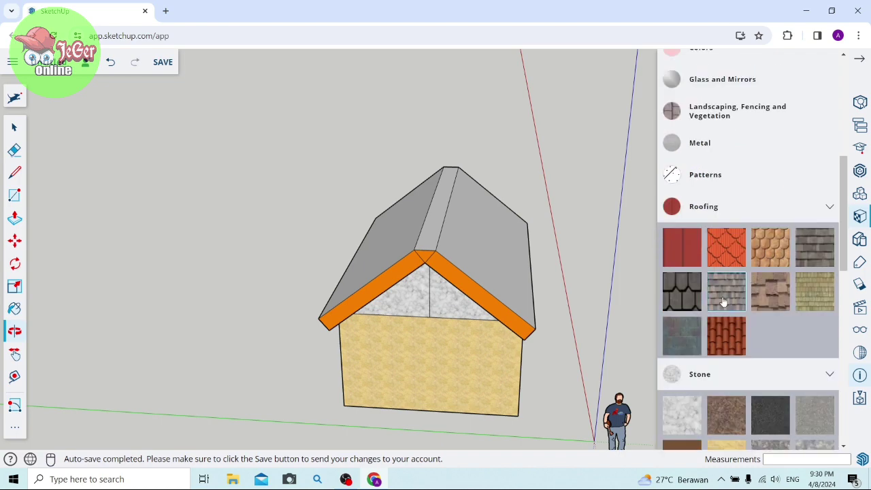
pyautogui.click(726, 333)
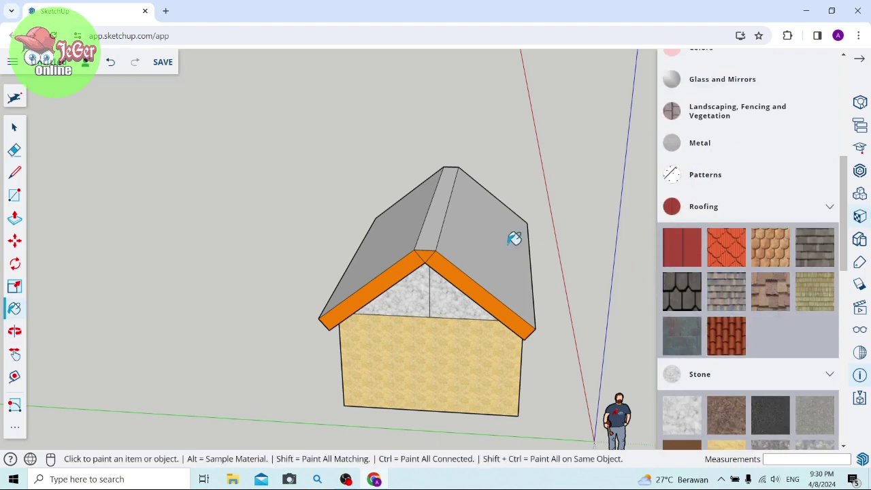
pyautogui.click(442, 209)
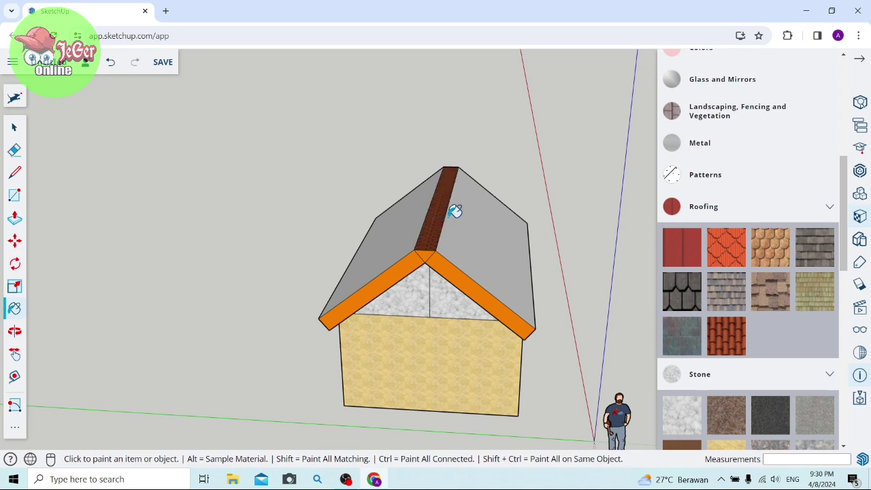
pyautogui.click(490, 243)
pyautogui.click(398, 226)
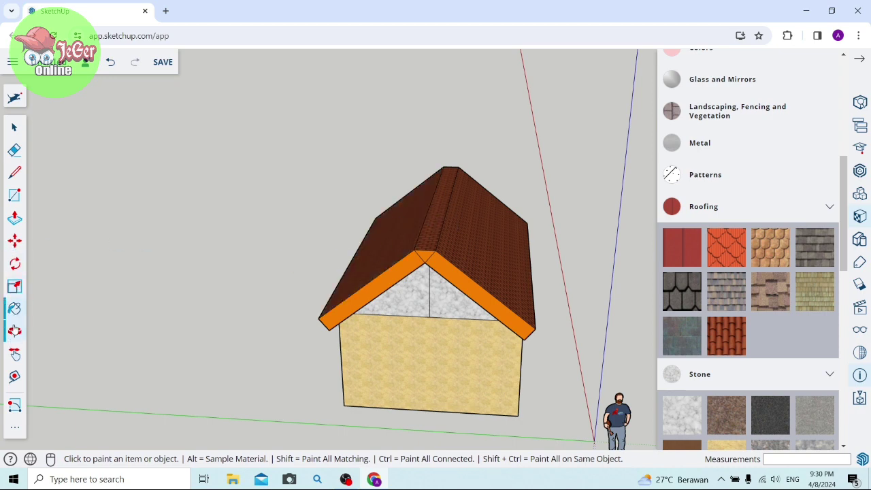
pyautogui.click(15, 331)
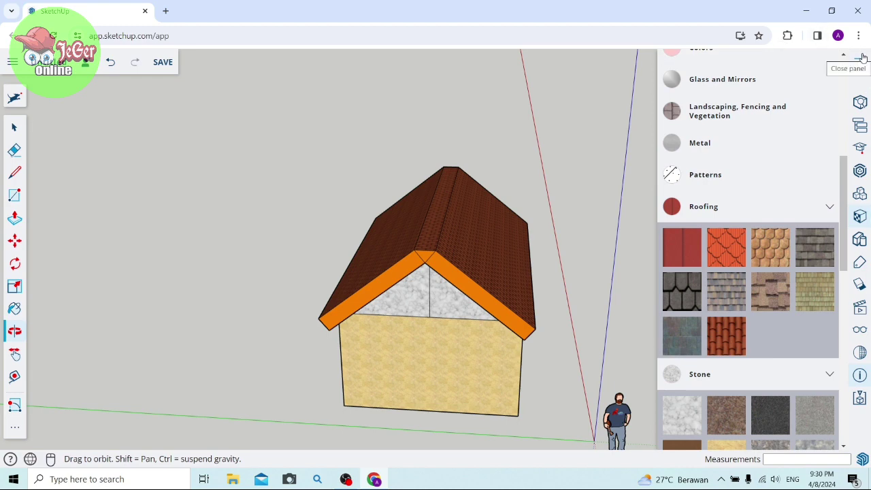
pyautogui.click(862, 58)
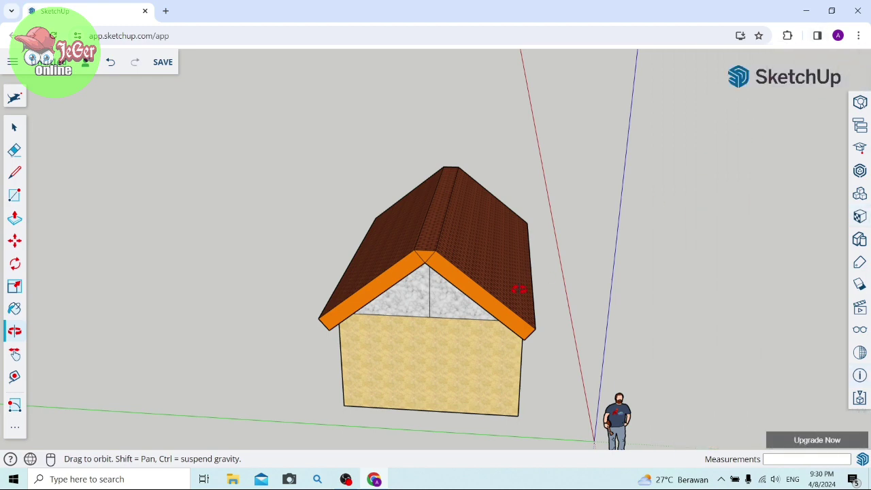
pyautogui.moveTo(519, 289)
pyautogui.mouseDown()
pyautogui.moveTo(558, 250)
pyautogui.moveTo(502, 284)
pyautogui.mouseUp()
pyautogui.moveTo(619, 284)
pyautogui.mouseDown()
pyautogui.moveTo(429, 295)
pyautogui.moveTo(465, 264)
pyautogui.moveTo(389, 262)
pyautogui.mouseUp()
pyautogui.moveTo(564, 302)
pyautogui.mouseDown()
pyautogui.moveTo(451, 288)
pyautogui.moveTo(419, 308)
pyautogui.moveTo(507, 324)
pyautogui.moveTo(465, 333)
pyautogui.moveTo(414, 322)
pyautogui.moveTo(435, 325)
pyautogui.moveTo(509, 284)
pyautogui.moveTo(584, 332)
pyautogui.moveTo(375, 320)
pyautogui.moveTo(375, 301)
pyautogui.moveTo(579, 295)
pyautogui.moveTo(443, 324)
pyautogui.moveTo(469, 320)
pyautogui.moveTo(473, 354)
pyautogui.moveTo(462, 361)
pyautogui.mouseUp()
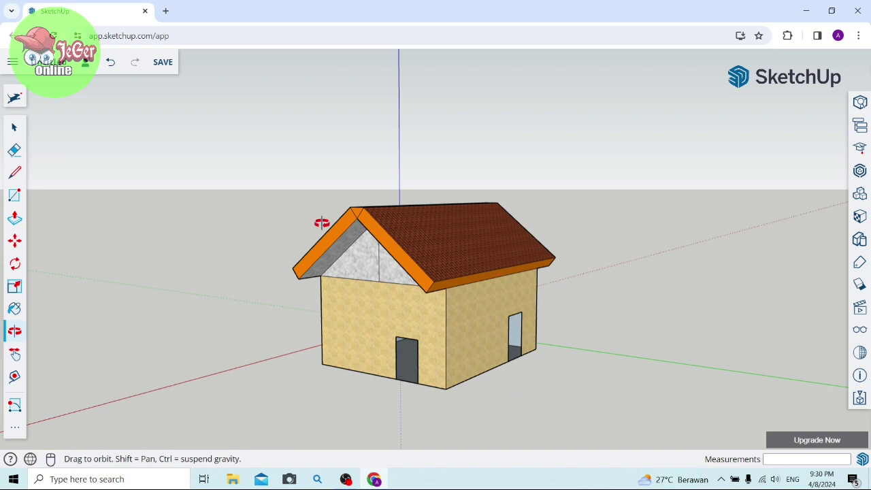
pyautogui.press('space')
# Save the model as 'project 02' in the SketchUp project folder
pyautogui.click(162, 71)
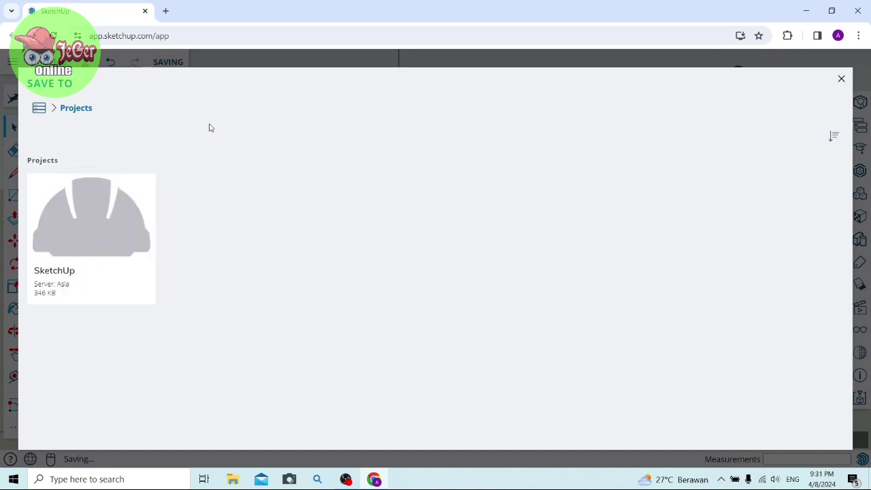
pyautogui.click(55, 235)
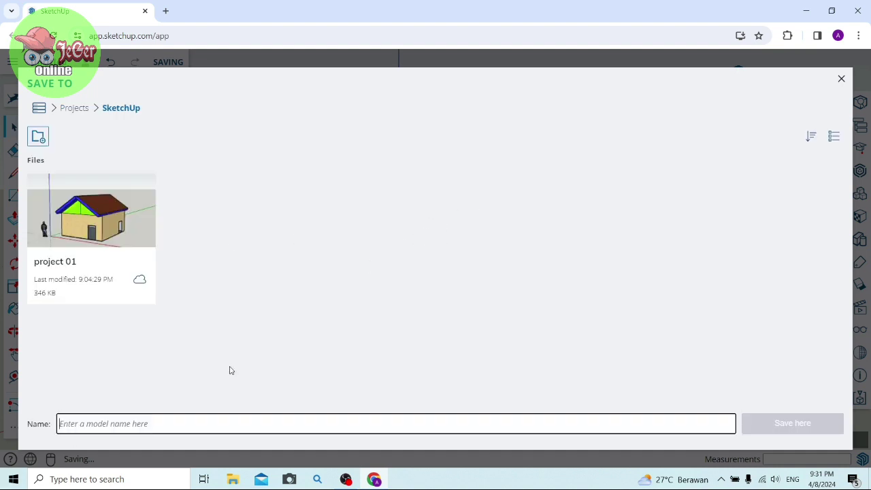
pyautogui.write('pro')
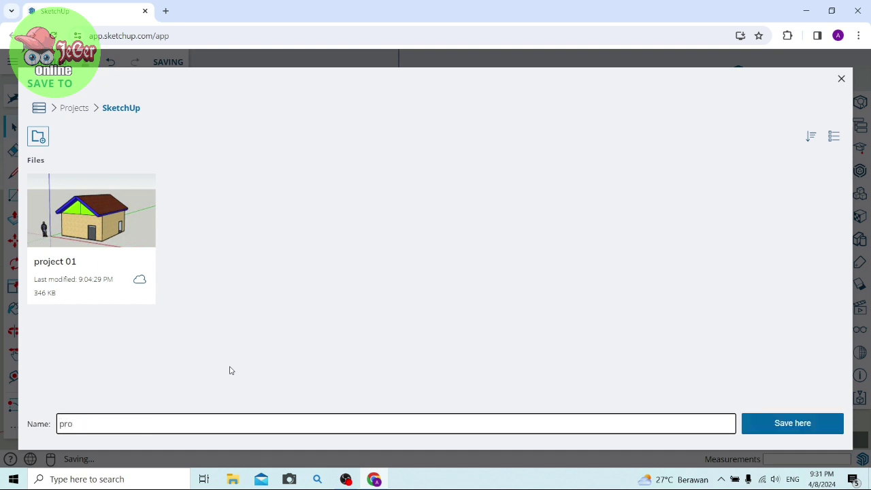
pyautogui.write('ec')
pyautogui.write('02')
pyautogui.click(827, 432)
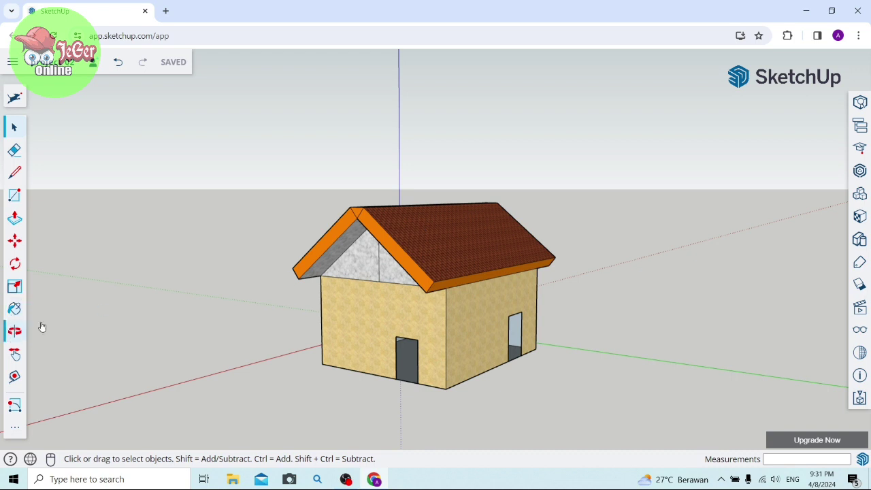
pyautogui.click(8, 330)
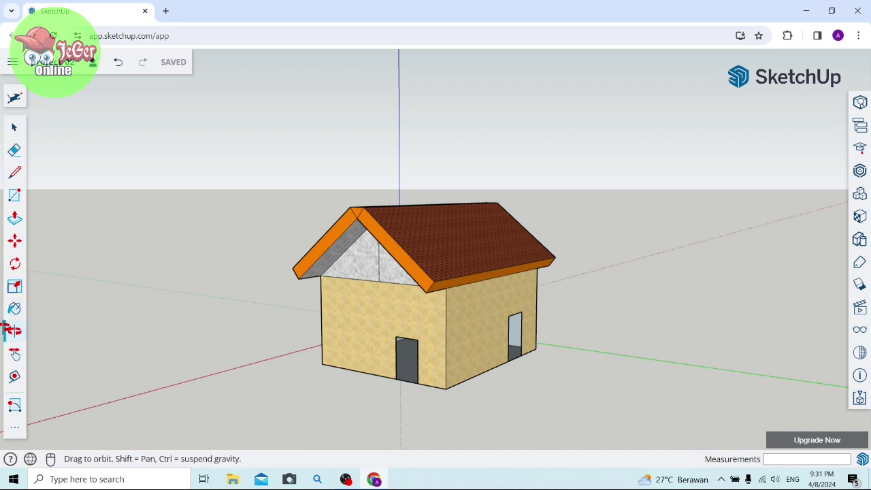
pyautogui.moveTo(164, 327)
pyautogui.mouseDown()
pyautogui.moveTo(461, 365)
pyautogui.moveTo(363, 412)
pyautogui.moveTo(399, 394)
pyautogui.moveTo(383, 348)
pyautogui.moveTo(381, 367)
pyautogui.moveTo(357, 386)
pyautogui.mouseUp()
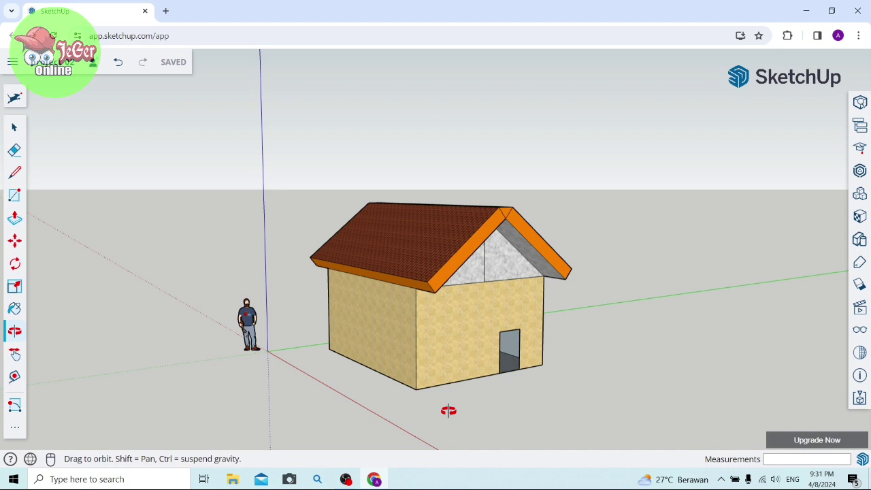
pyautogui.moveTo(448, 411); pyautogui.dragTo(390, 351)
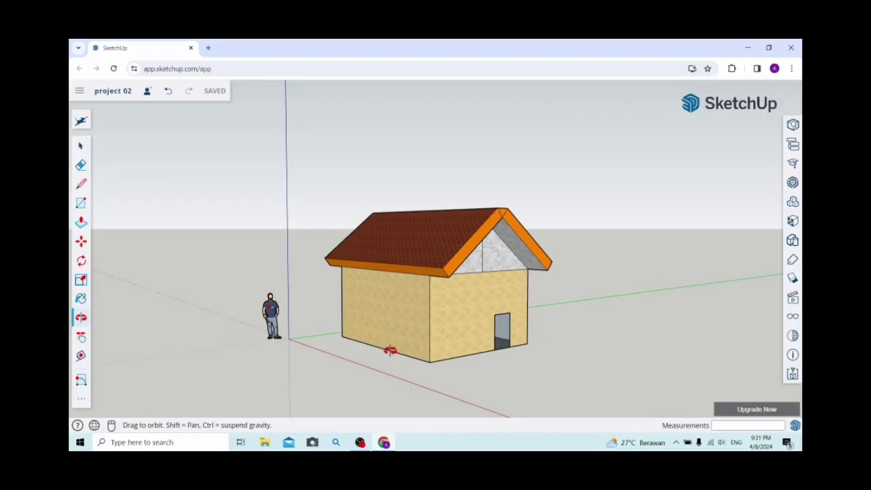